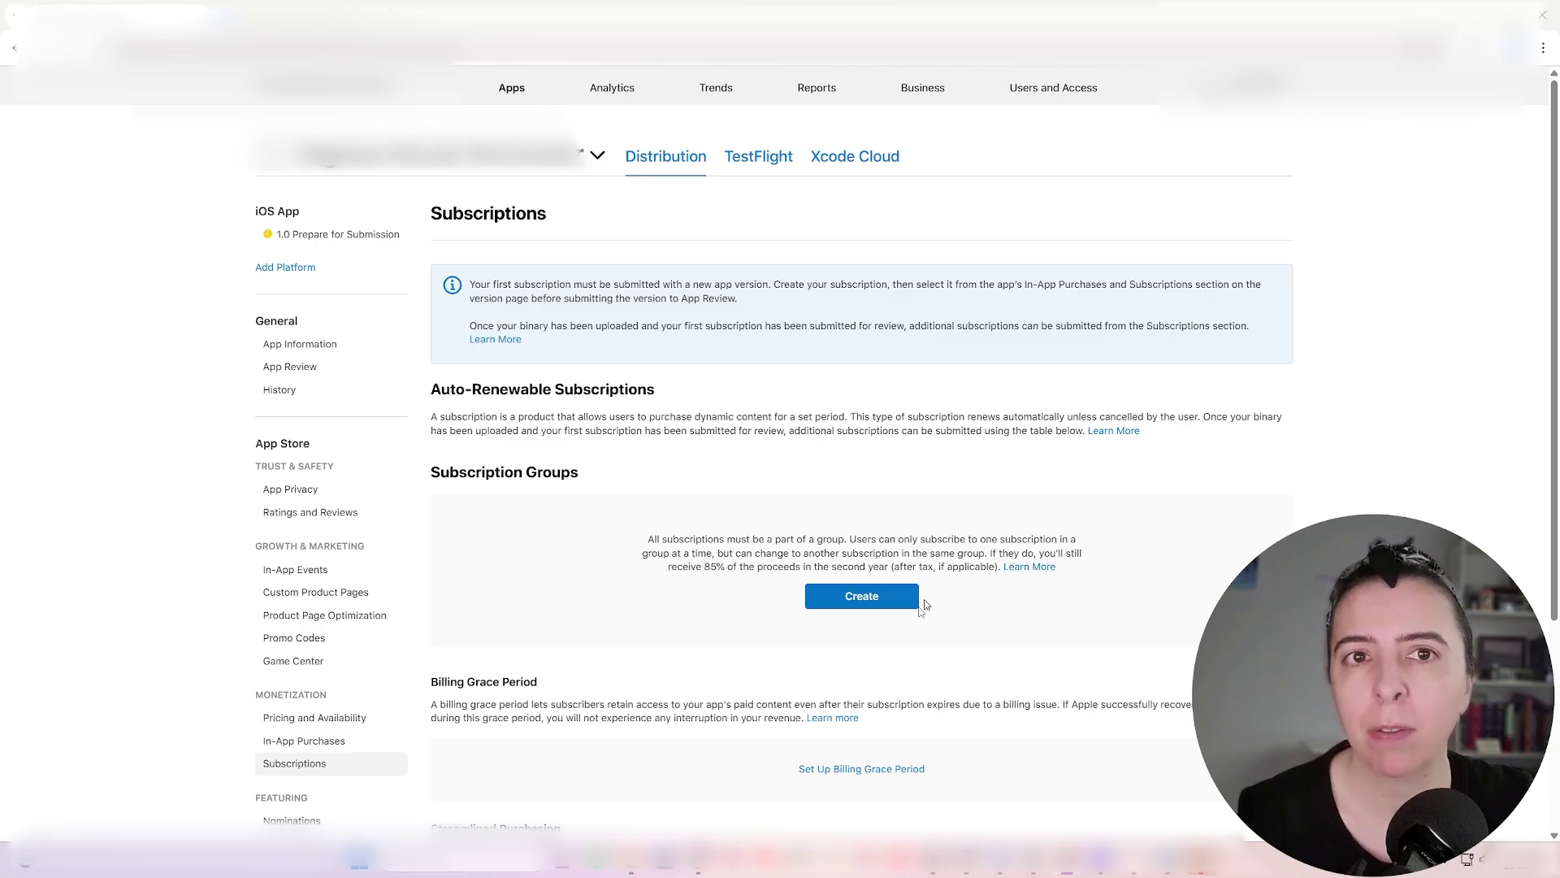
# Create a subscription group with the reference name ProTest
pyautogui.click(867, 603)
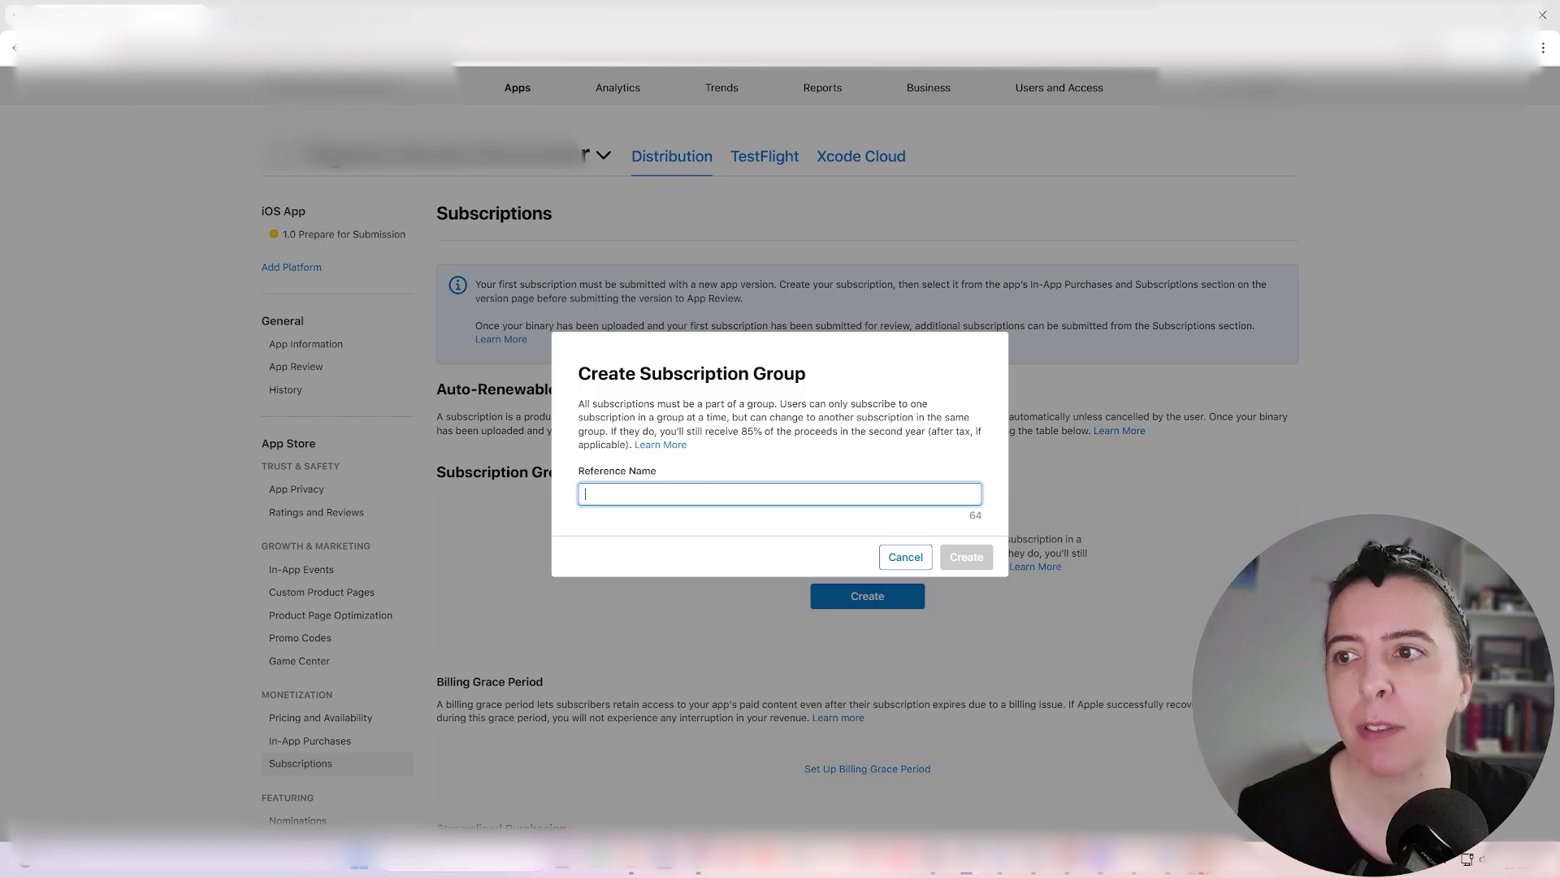
pyautogui.write('PRo')
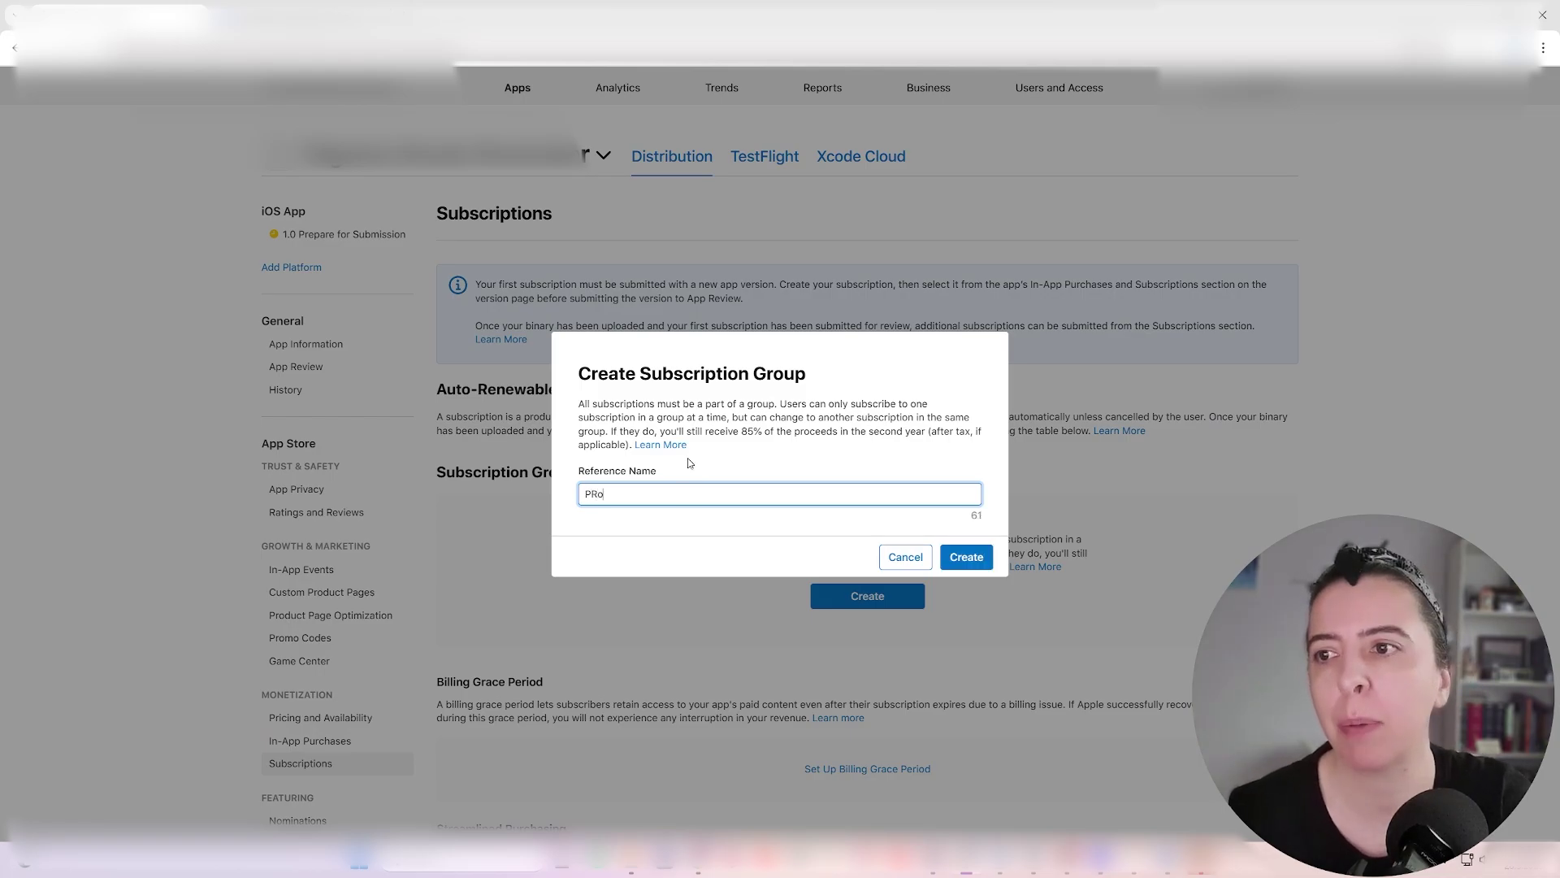
pyautogui.press('BackSpace')
pyautogui.press('BackSpace')
pyautogui.press('BackSpace')
pyautogui.write('Pro')
pyautogui.press('Return')
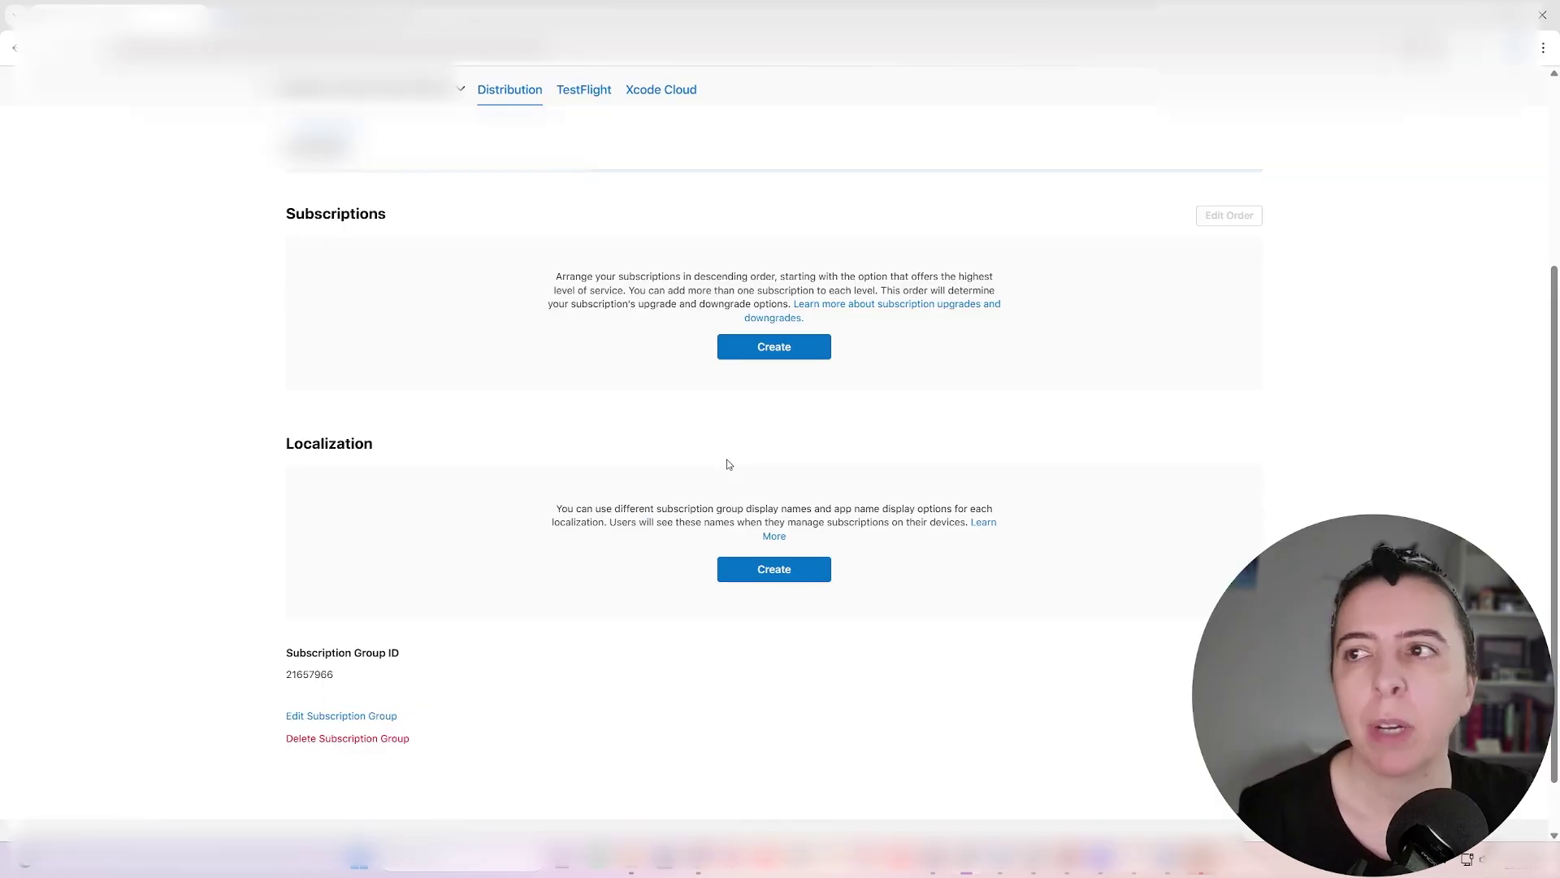
# Add an English (U.S.) localization to the subscription group with the display name ProTest, using the app name
pyautogui.click(761, 573)
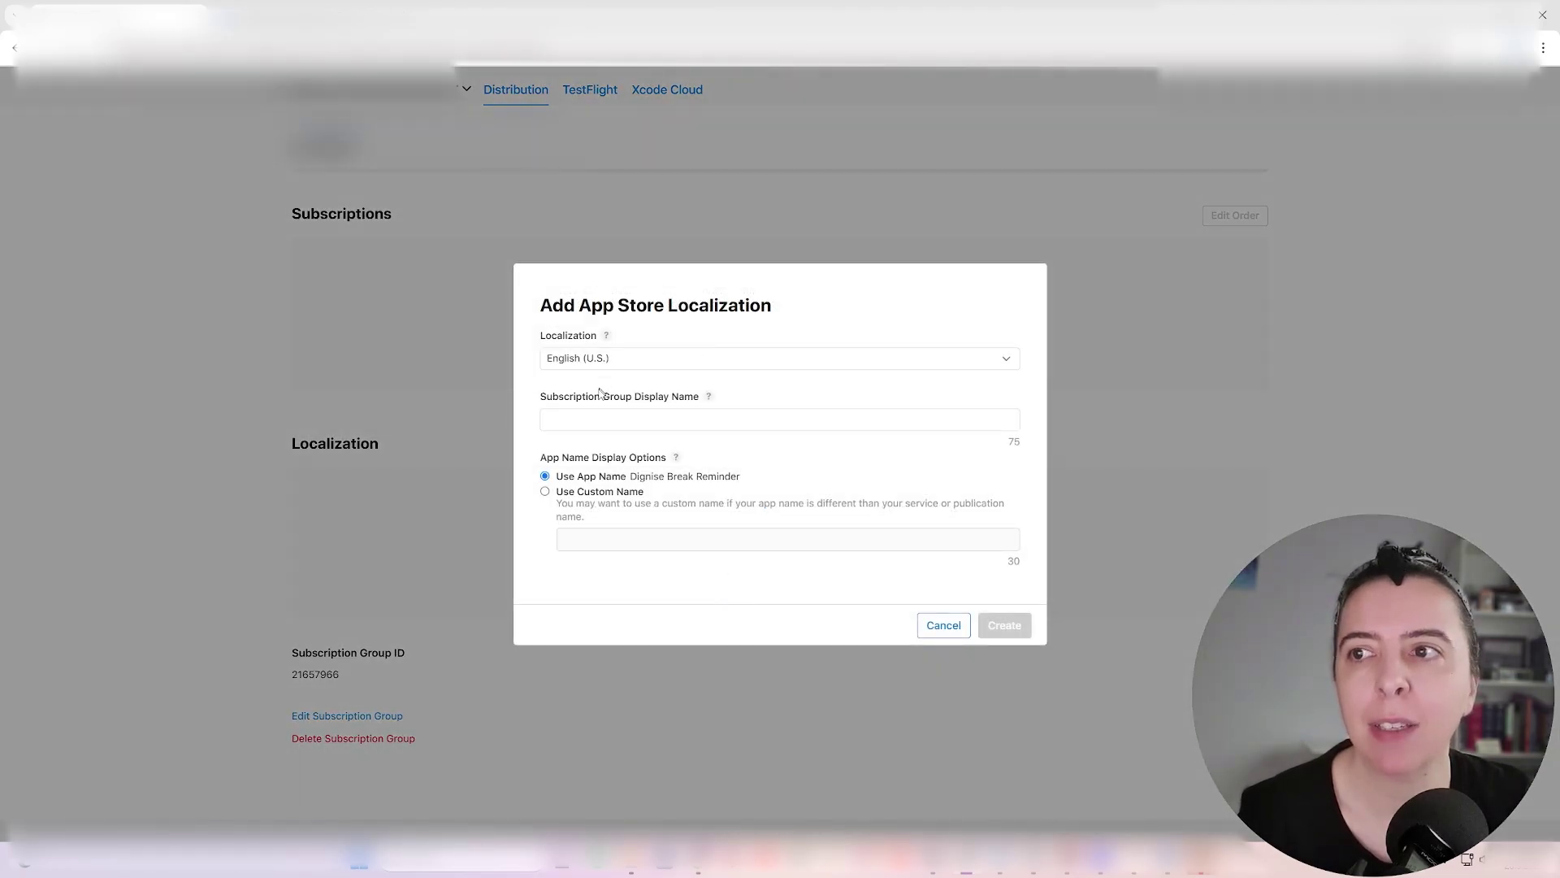
pyautogui.click(598, 419)
pyautogui.write('P')
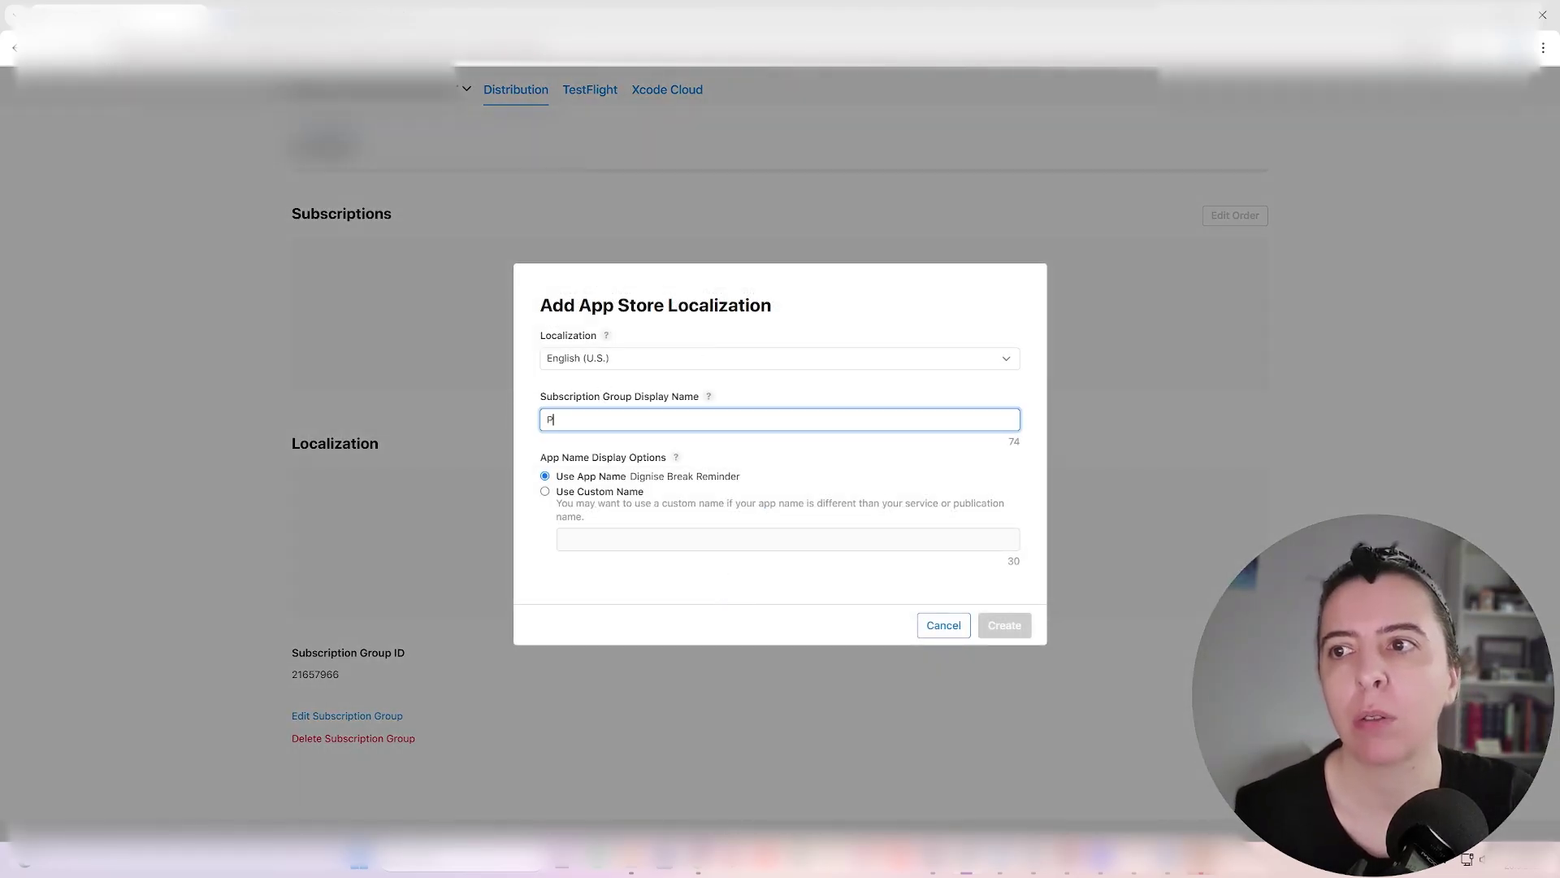
pyautogui.write('roTest')
pyautogui.press('Return')
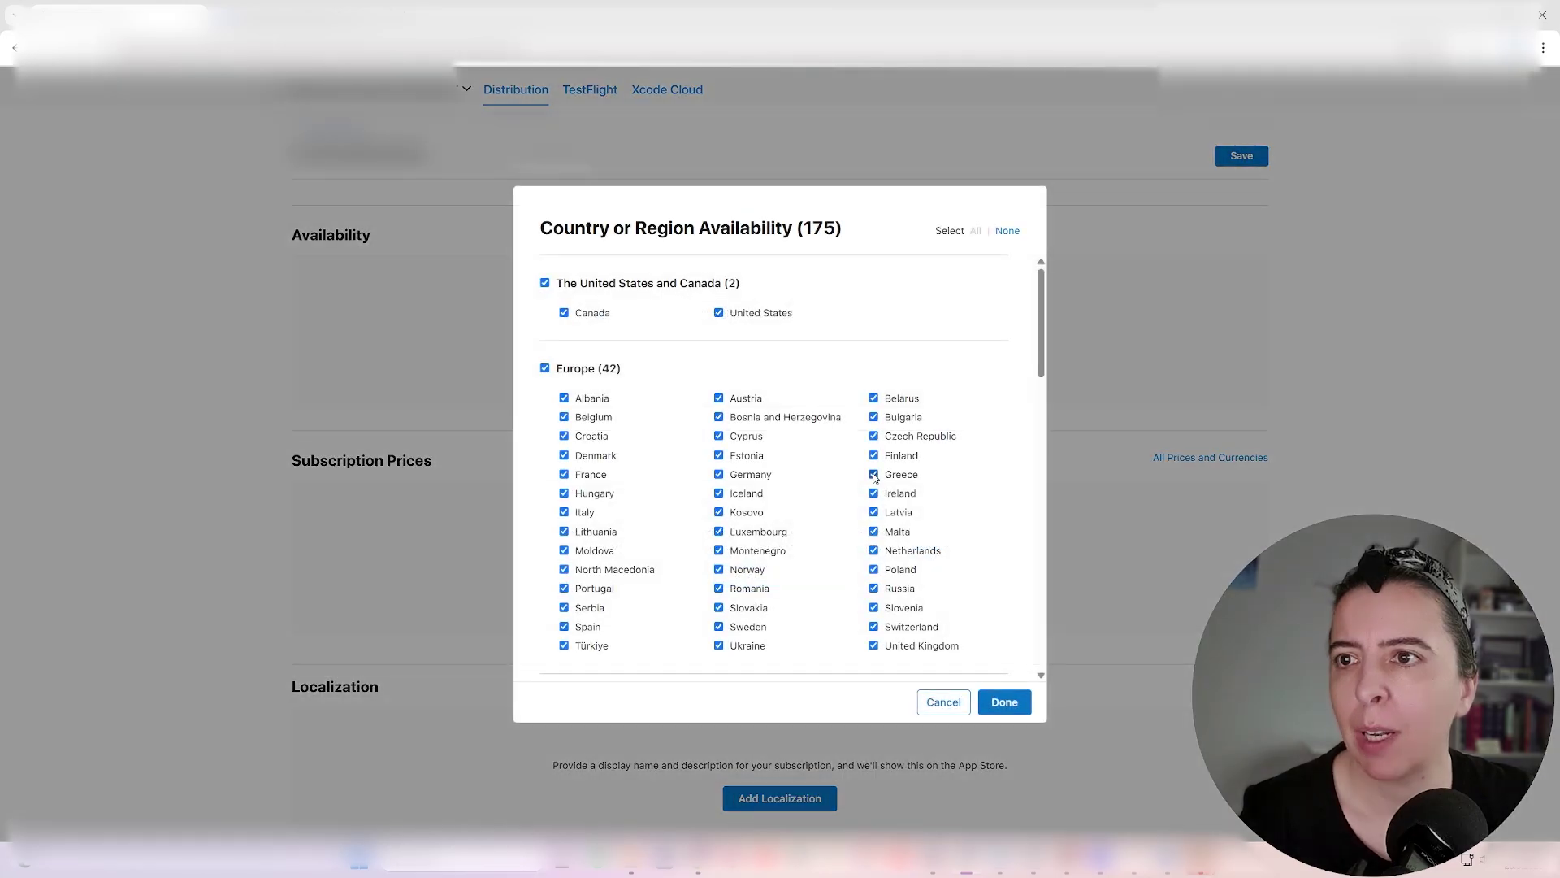
# Make the subscription available in all 175 countries or regions and add a starting price of €0.99 based on Croatia (EUR)
pyautogui.click(1008, 699)
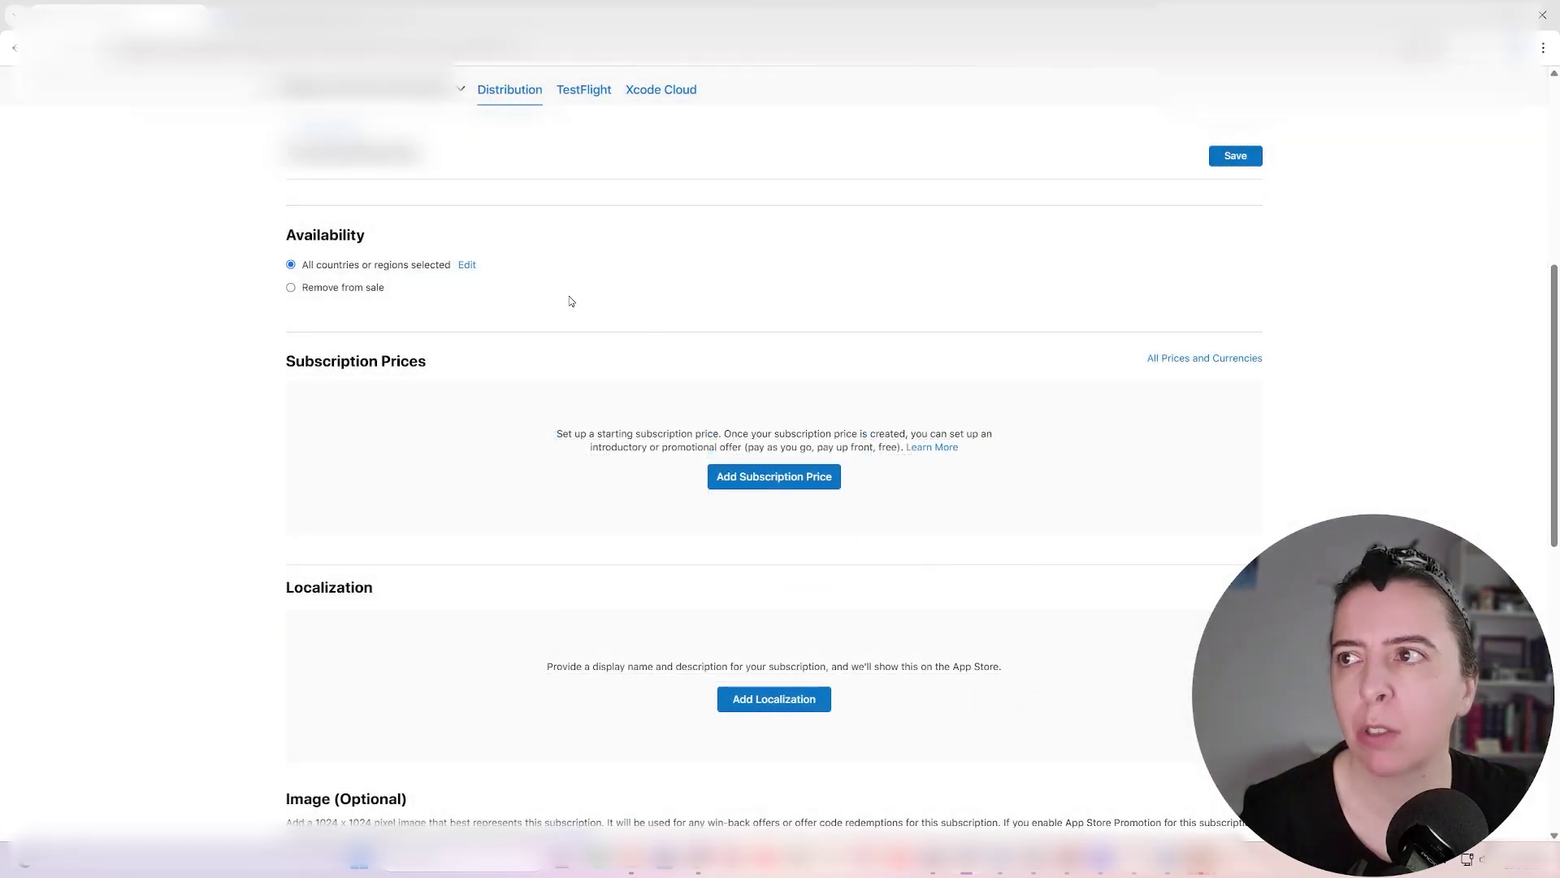
pyautogui.scroll(-3, 625, 358)
pyautogui.click(780, 248)
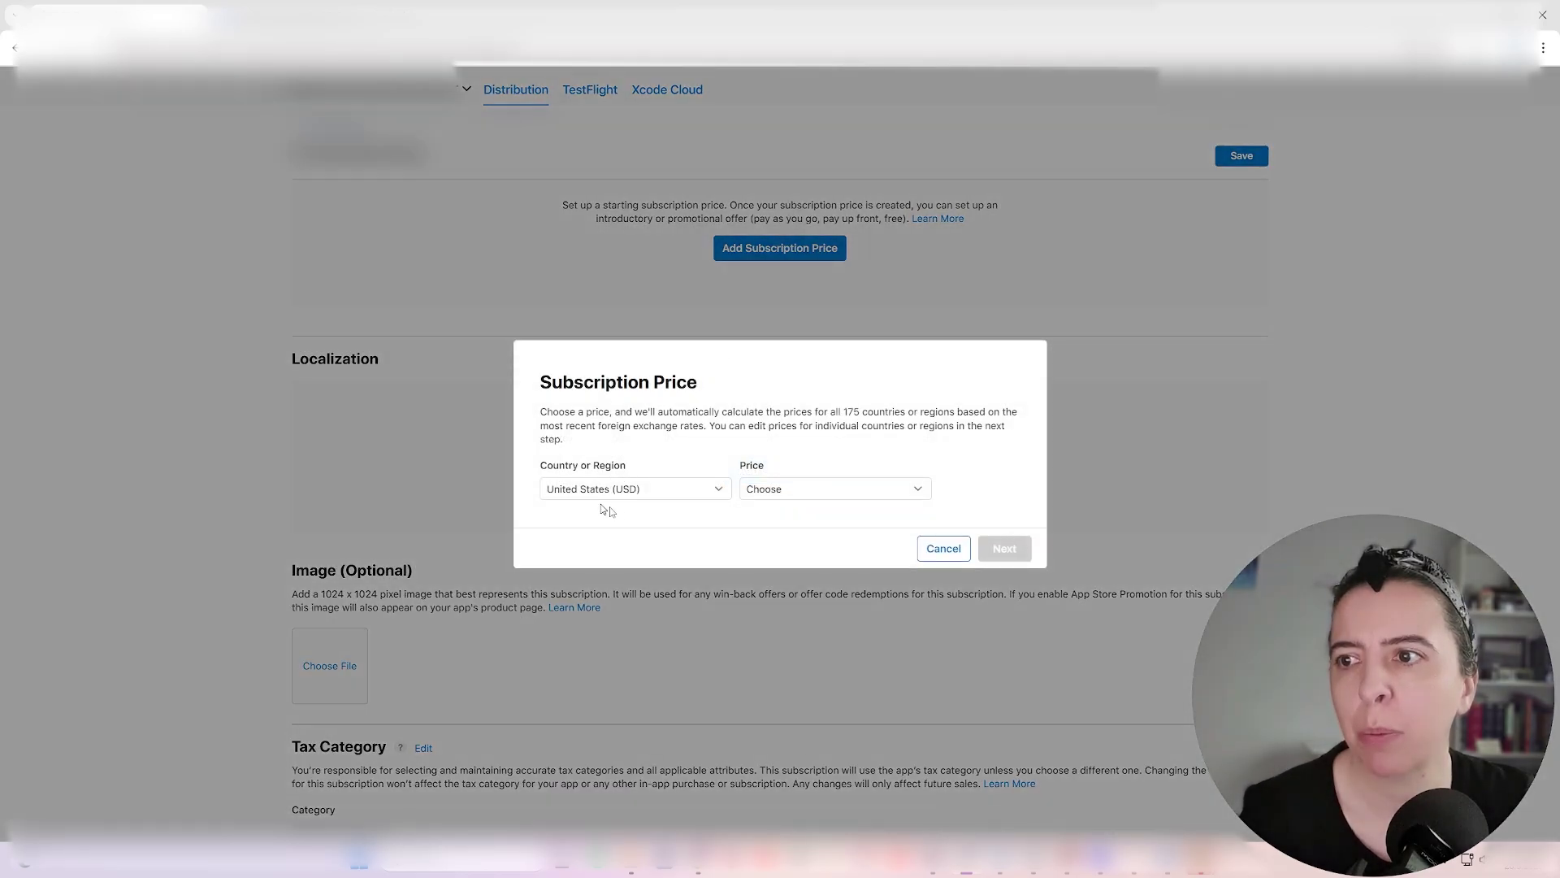
pyautogui.click(680, 492)
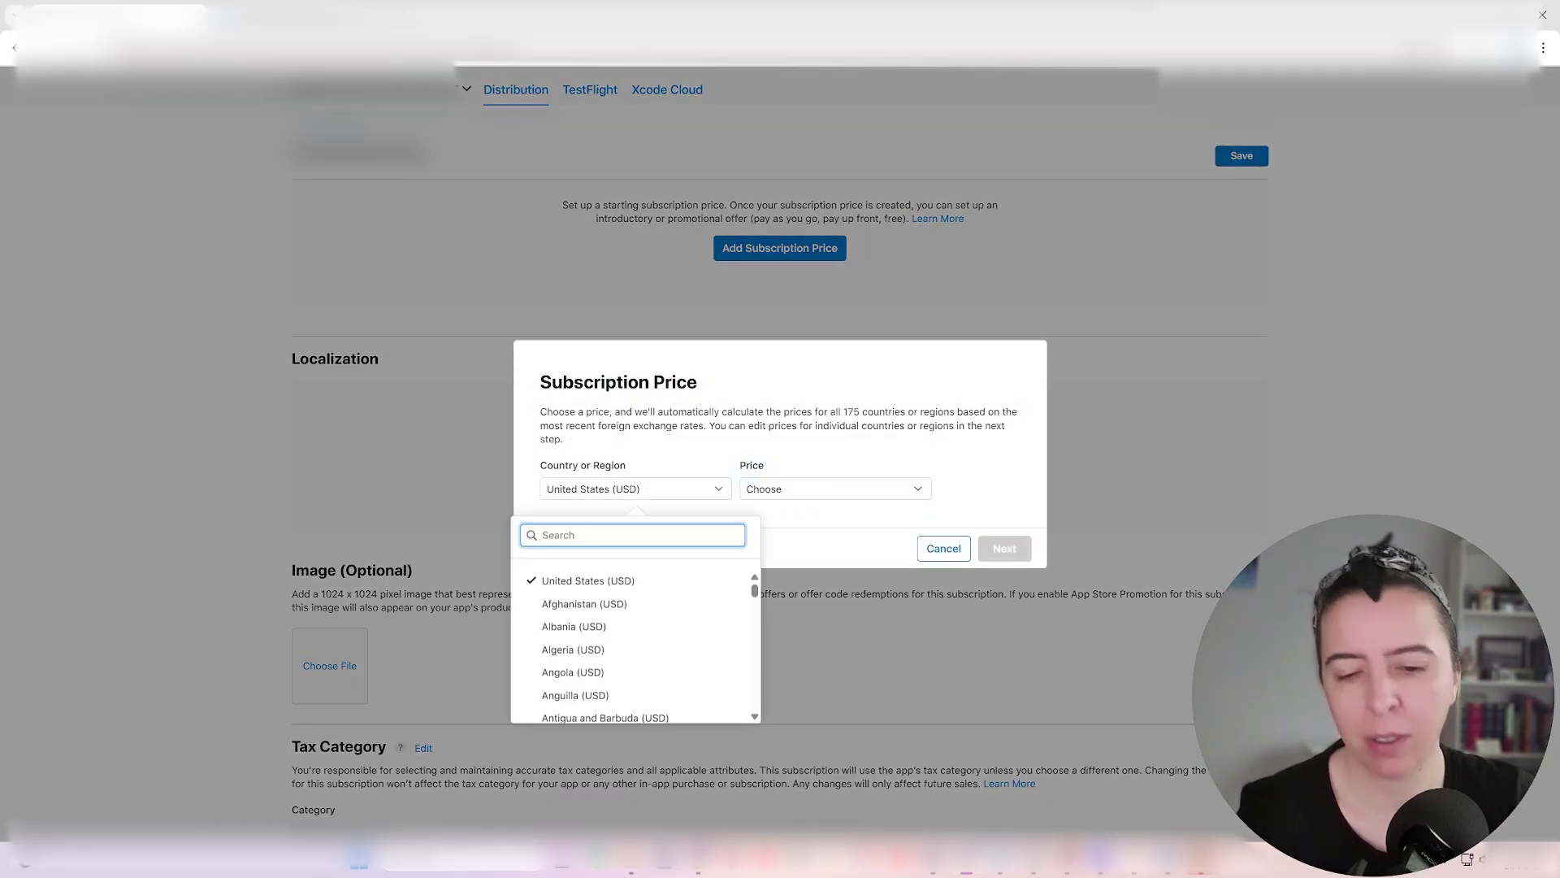
pyautogui.write('euro')
pyautogui.press('BackSpace')
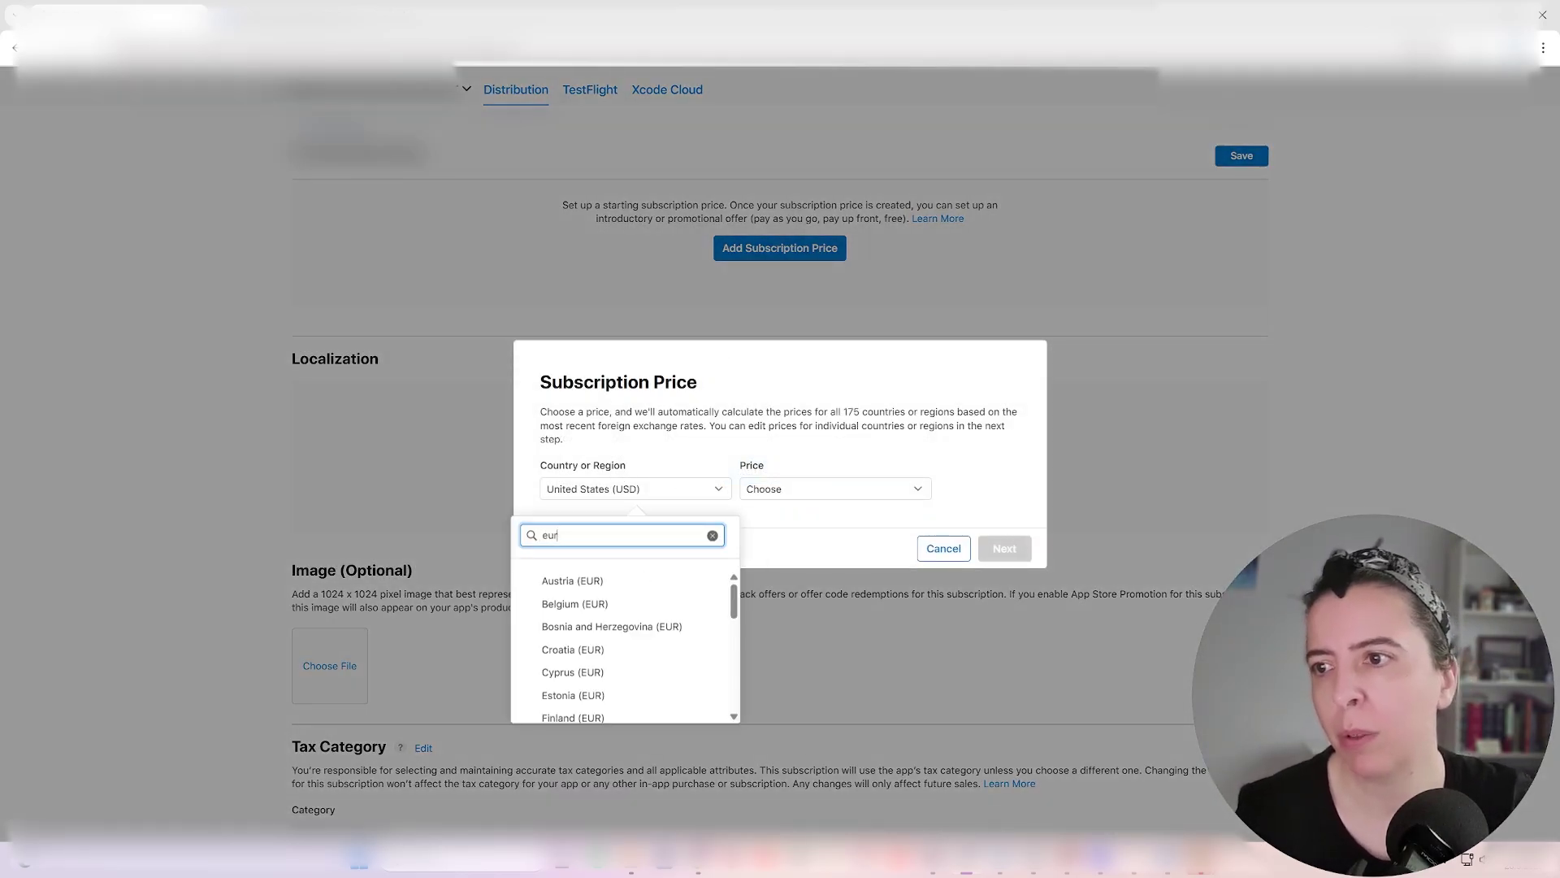
pyautogui.click(569, 645)
pyautogui.click(835, 488)
pyautogui.click(813, 593)
pyautogui.click(1005, 549)
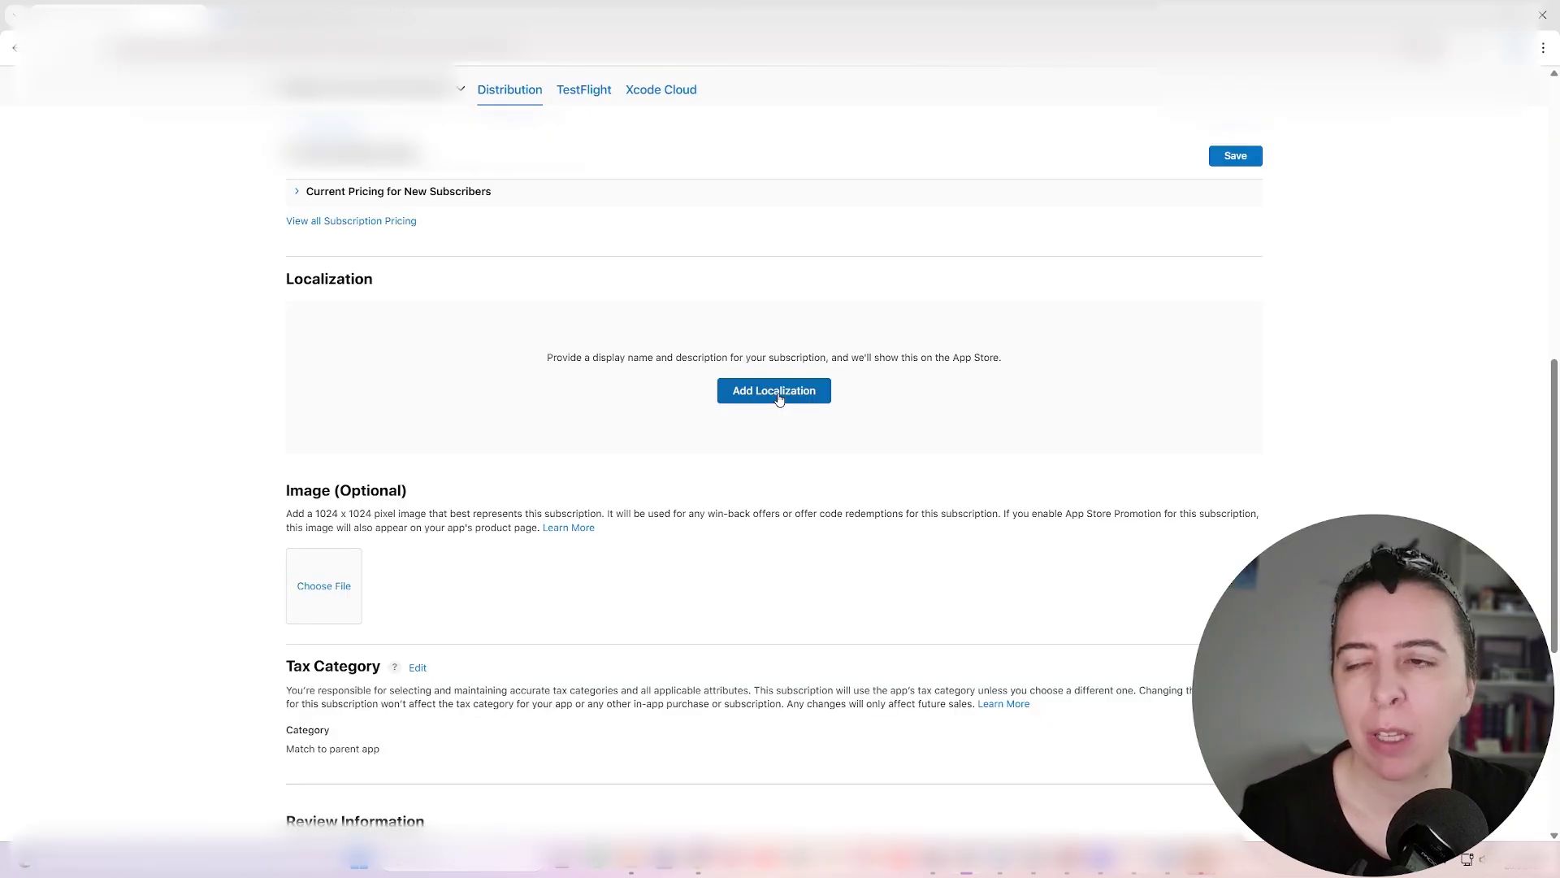
# Start an English (U.S.) App Store localization for the subscription with the display name Pro Monthly
pyautogui.click(777, 398)
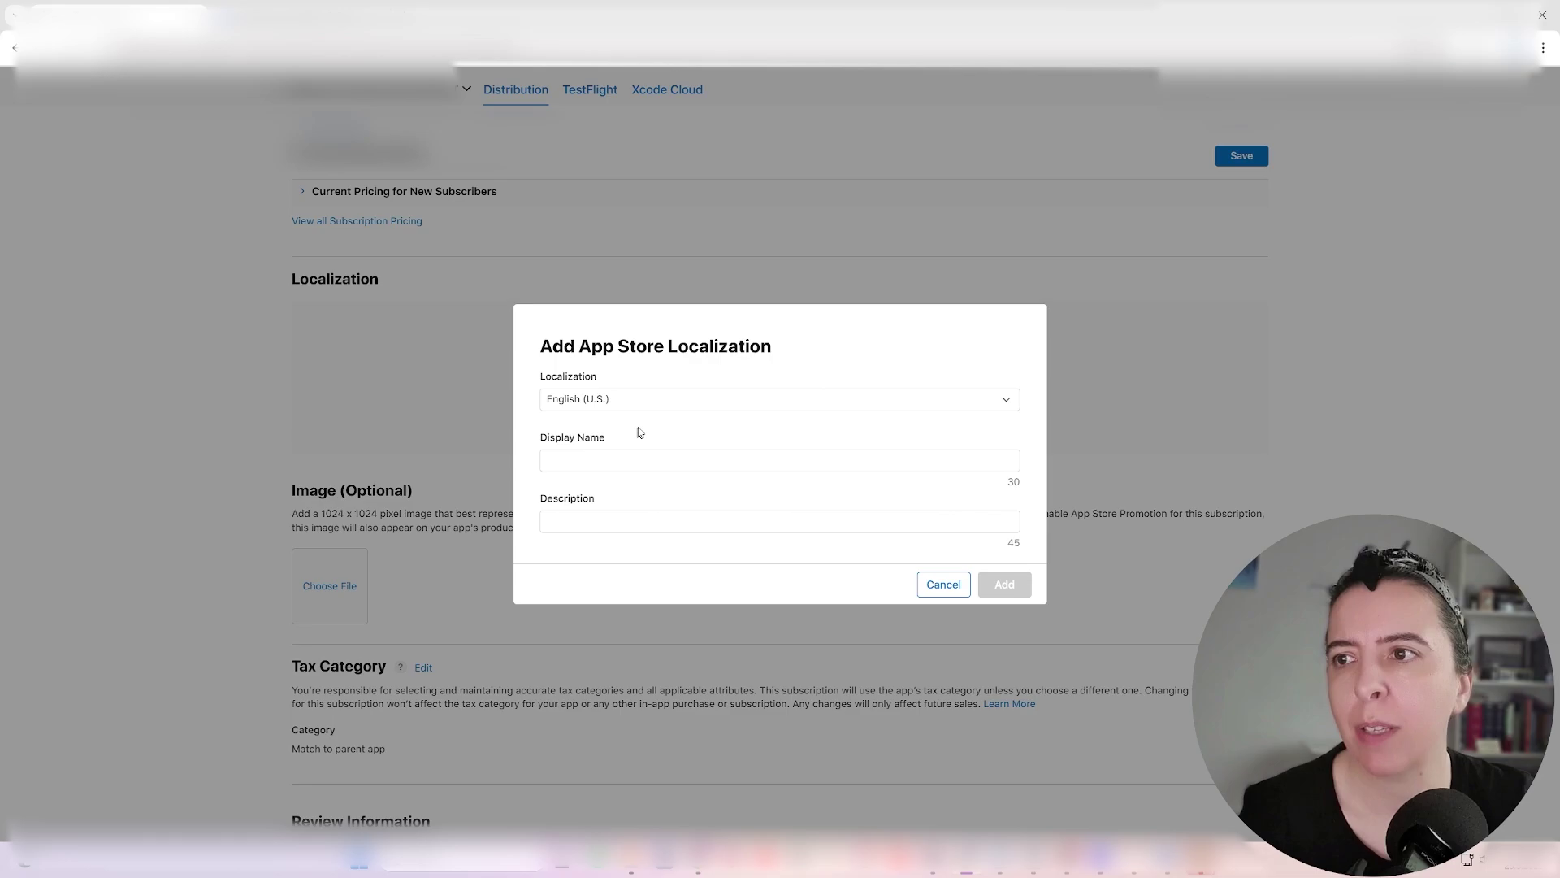
pyautogui.click(634, 461)
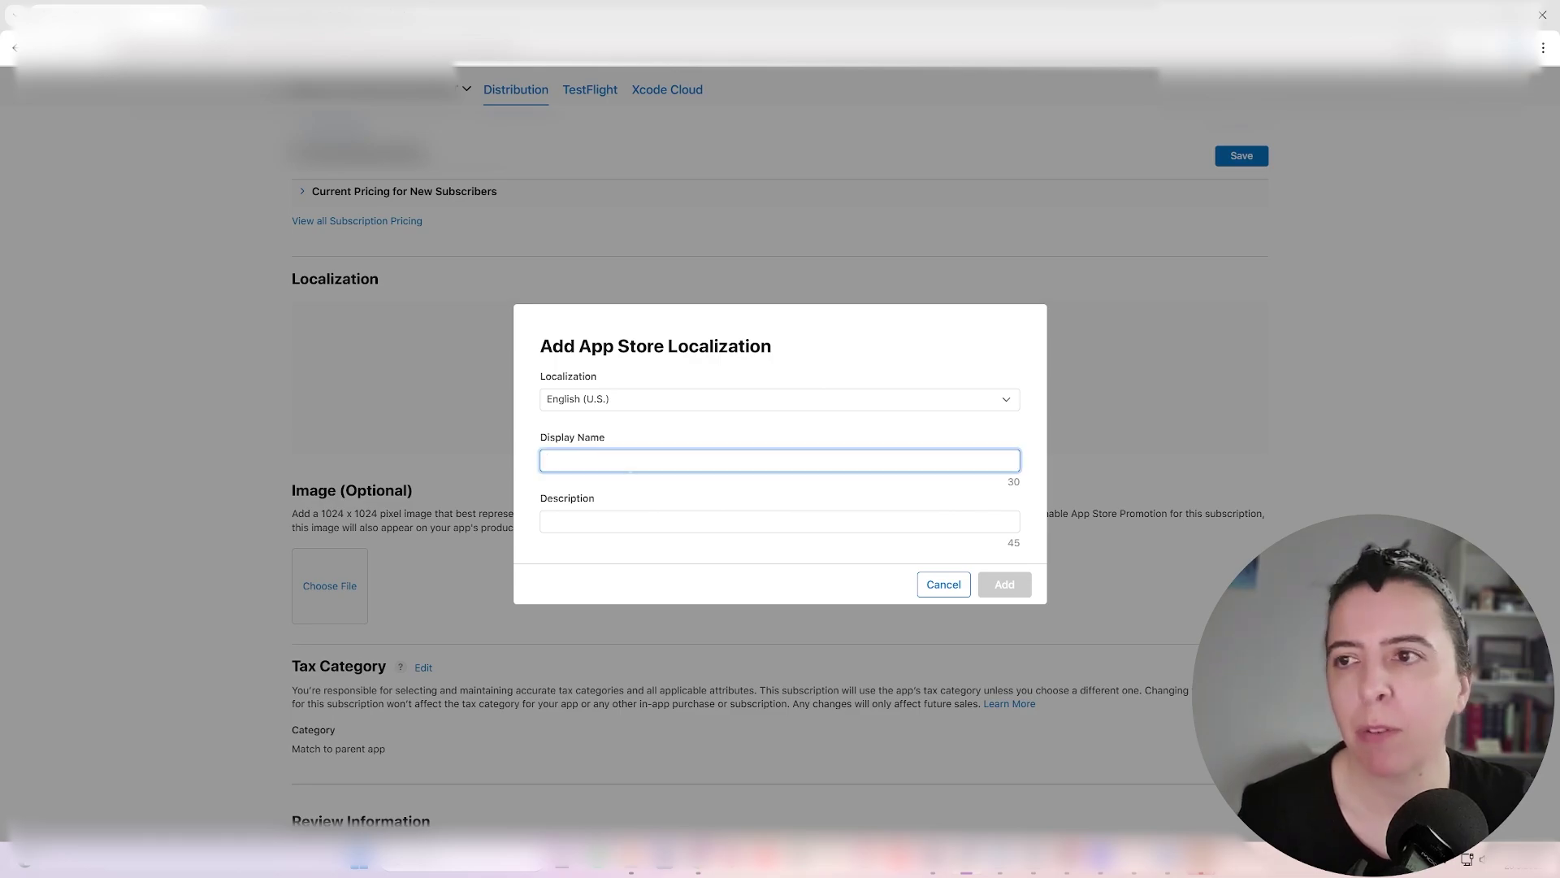
pyautogui.write('Pr')
pyautogui.press('BackSpace')
pyautogui.press('BackSpace')
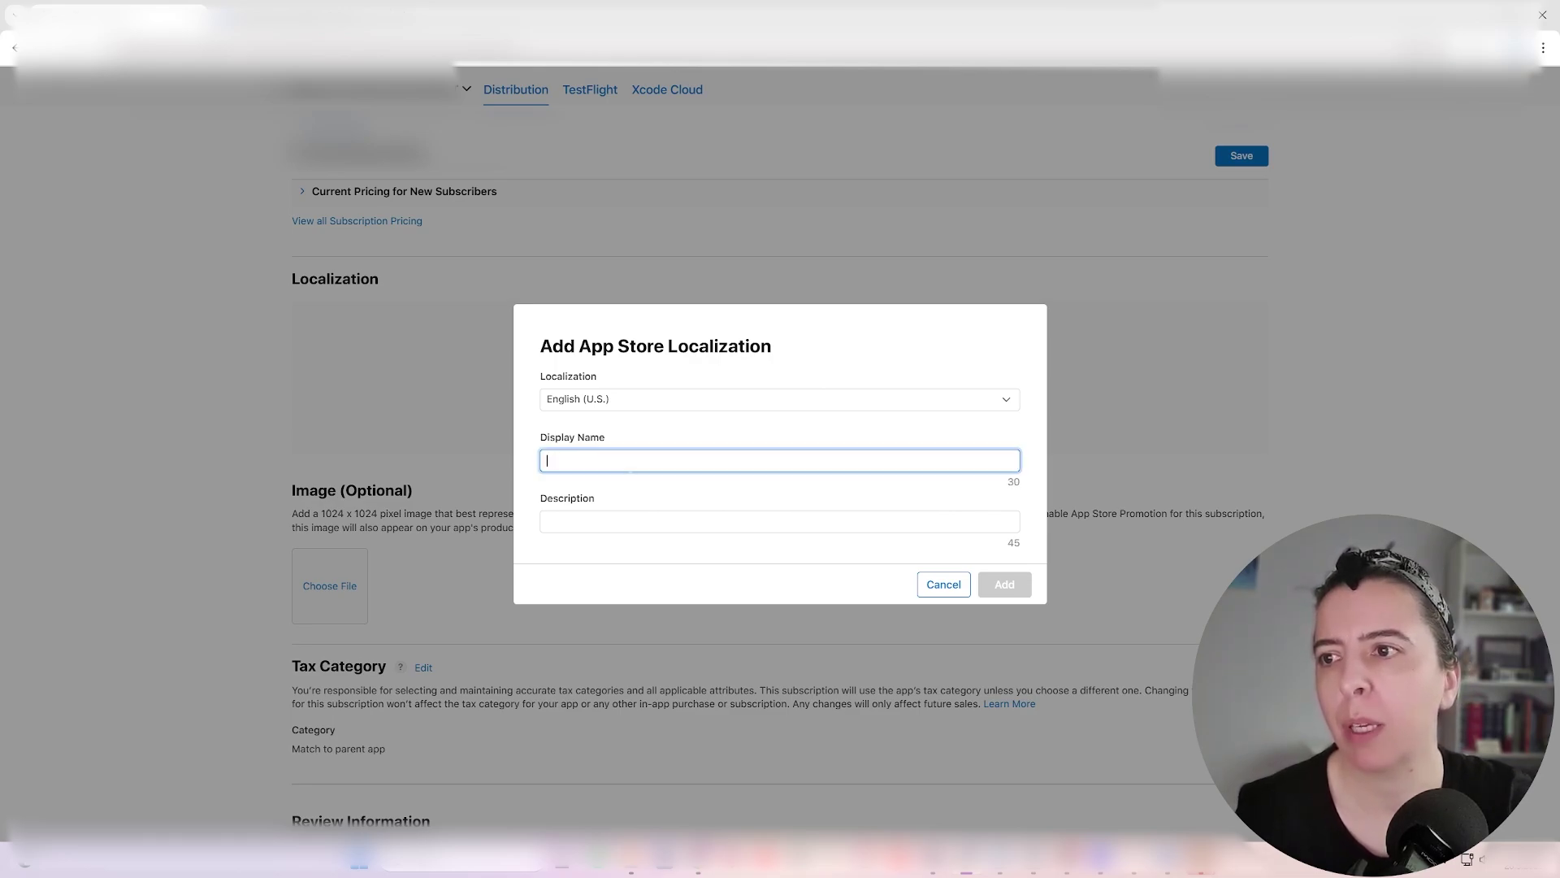
pyautogui.write('Pro Month')
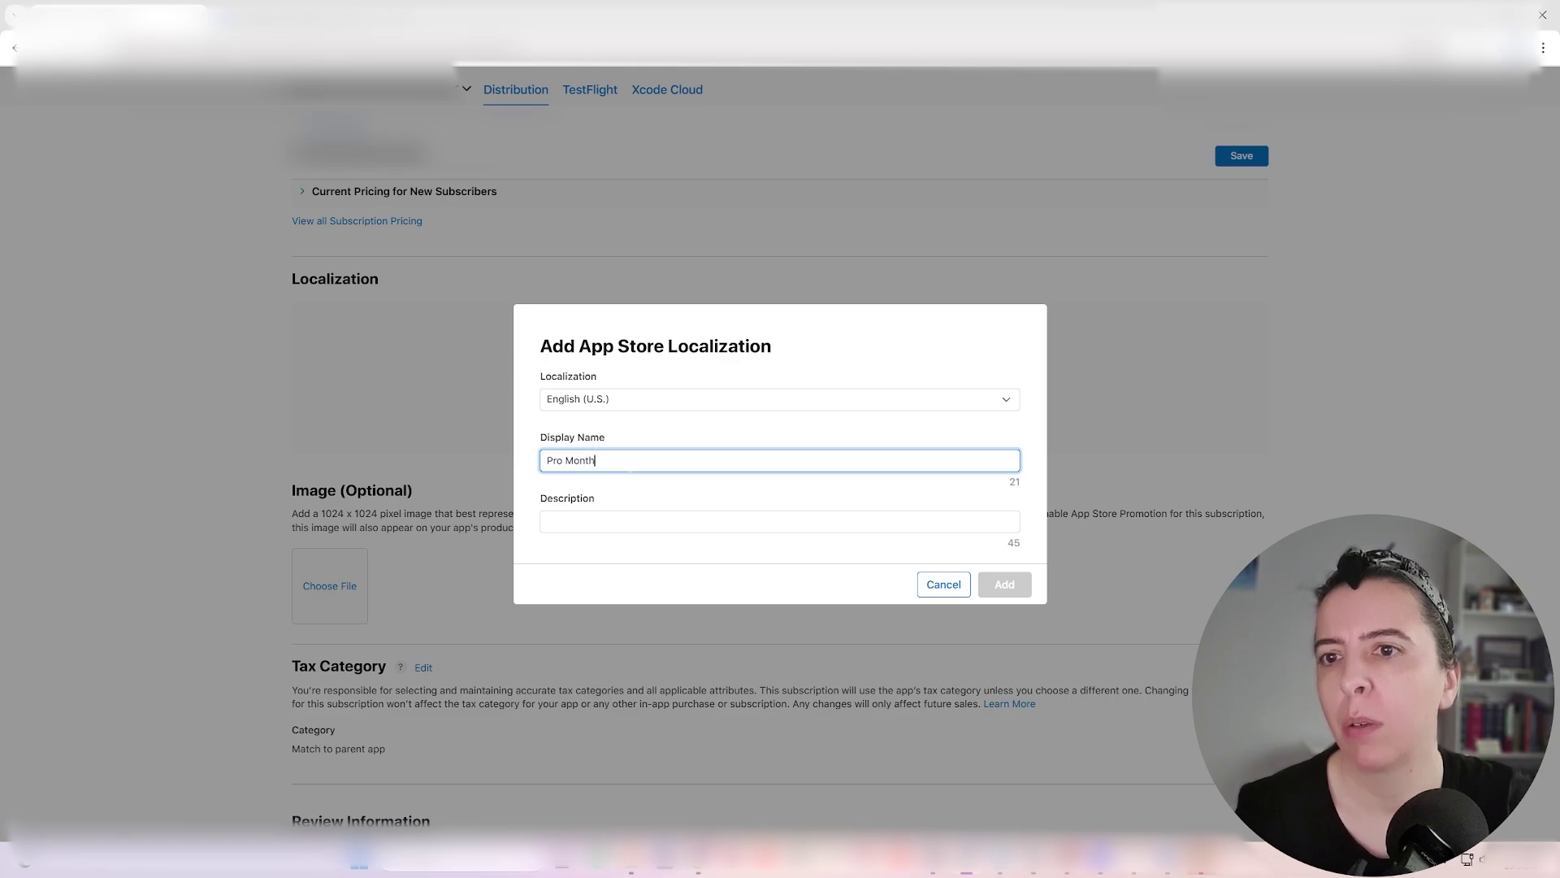
pyautogui.write('ly')
# Enter "No ads, no limits" as the localization's description and add the localization
pyautogui.click(652, 516)
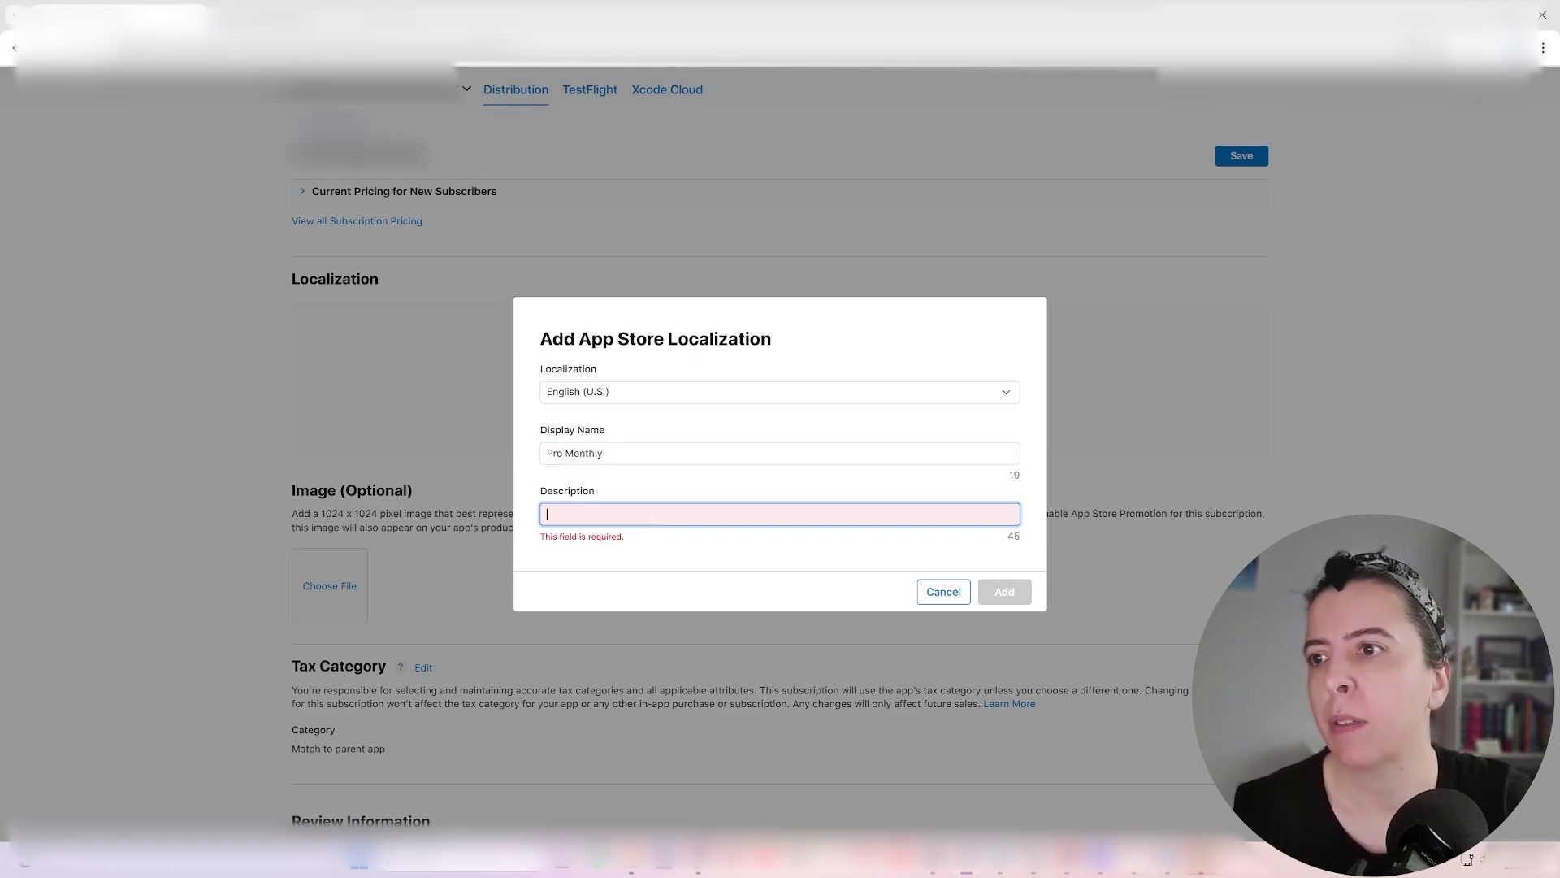
pyautogui.write('No ')
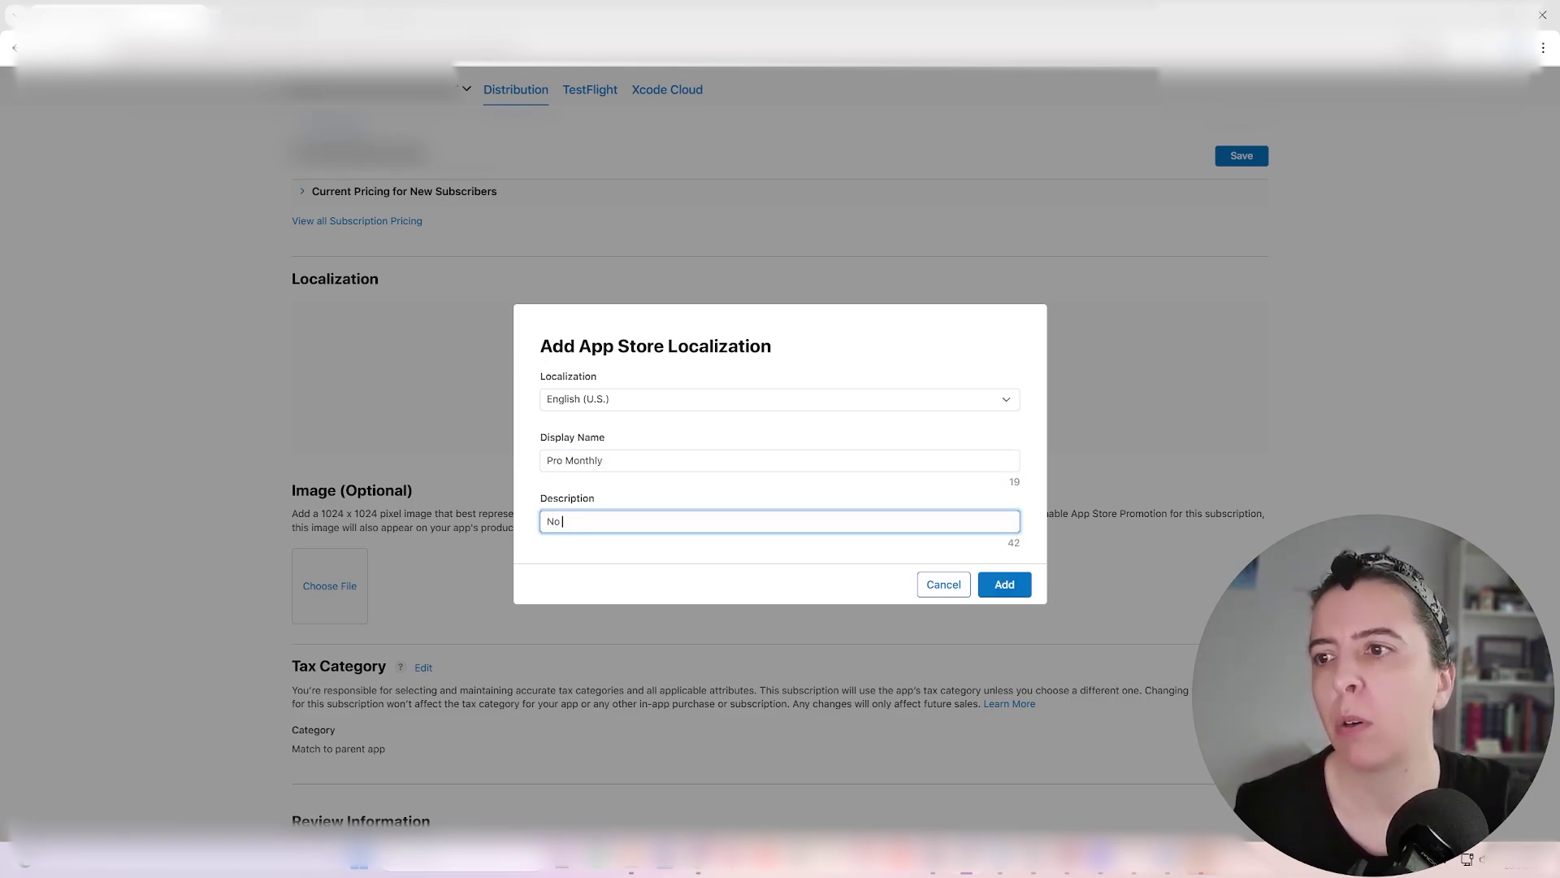
pyautogui.write('ads, no limts')
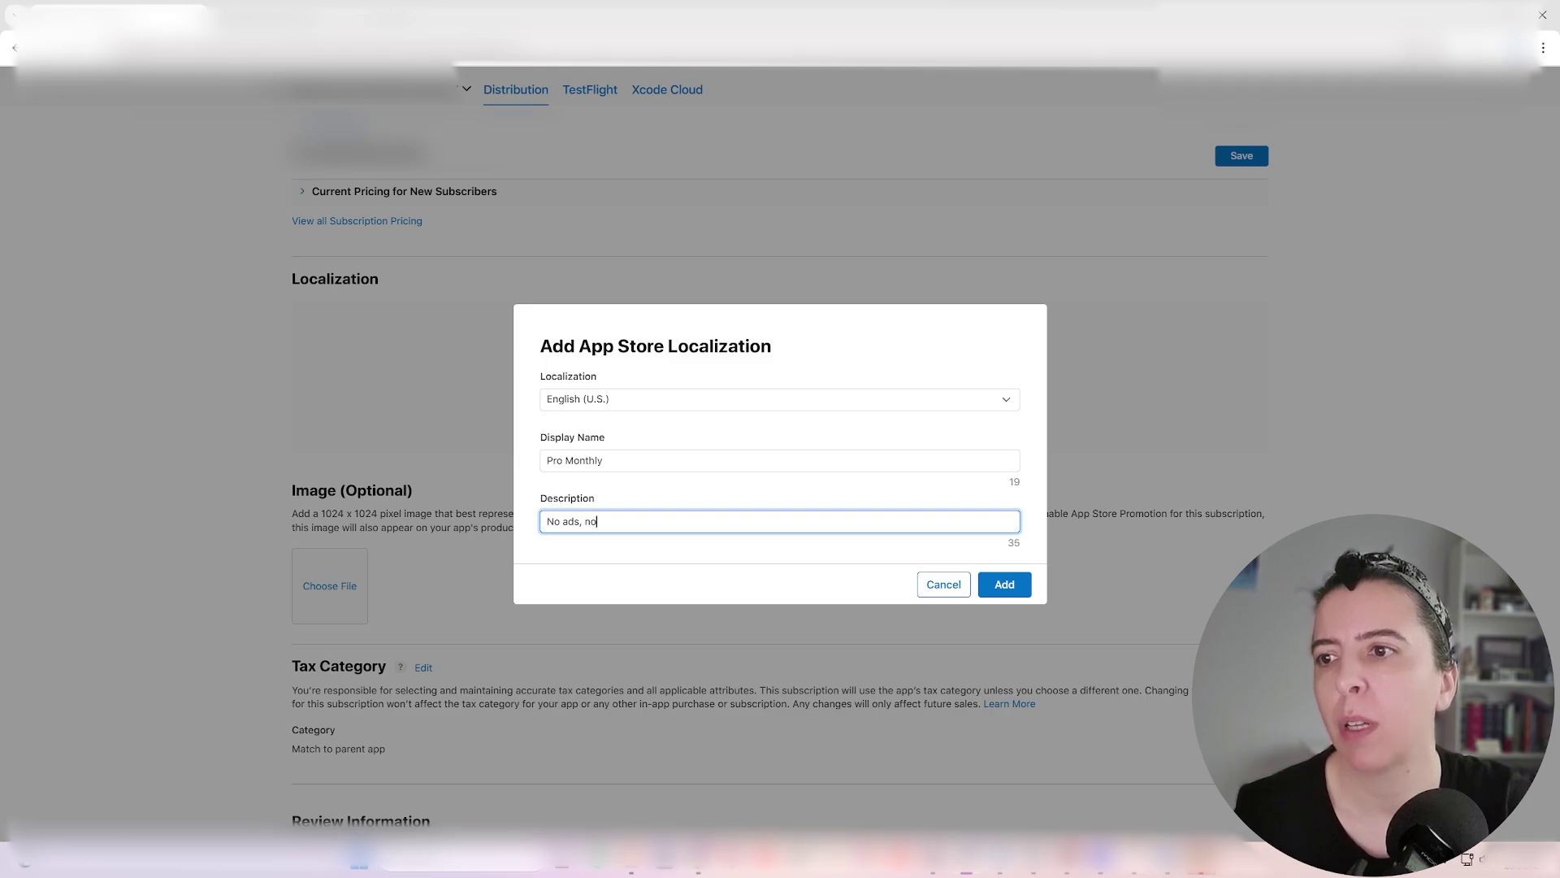
pyautogui.press('BackSpace')
pyautogui.press('BackSpace')
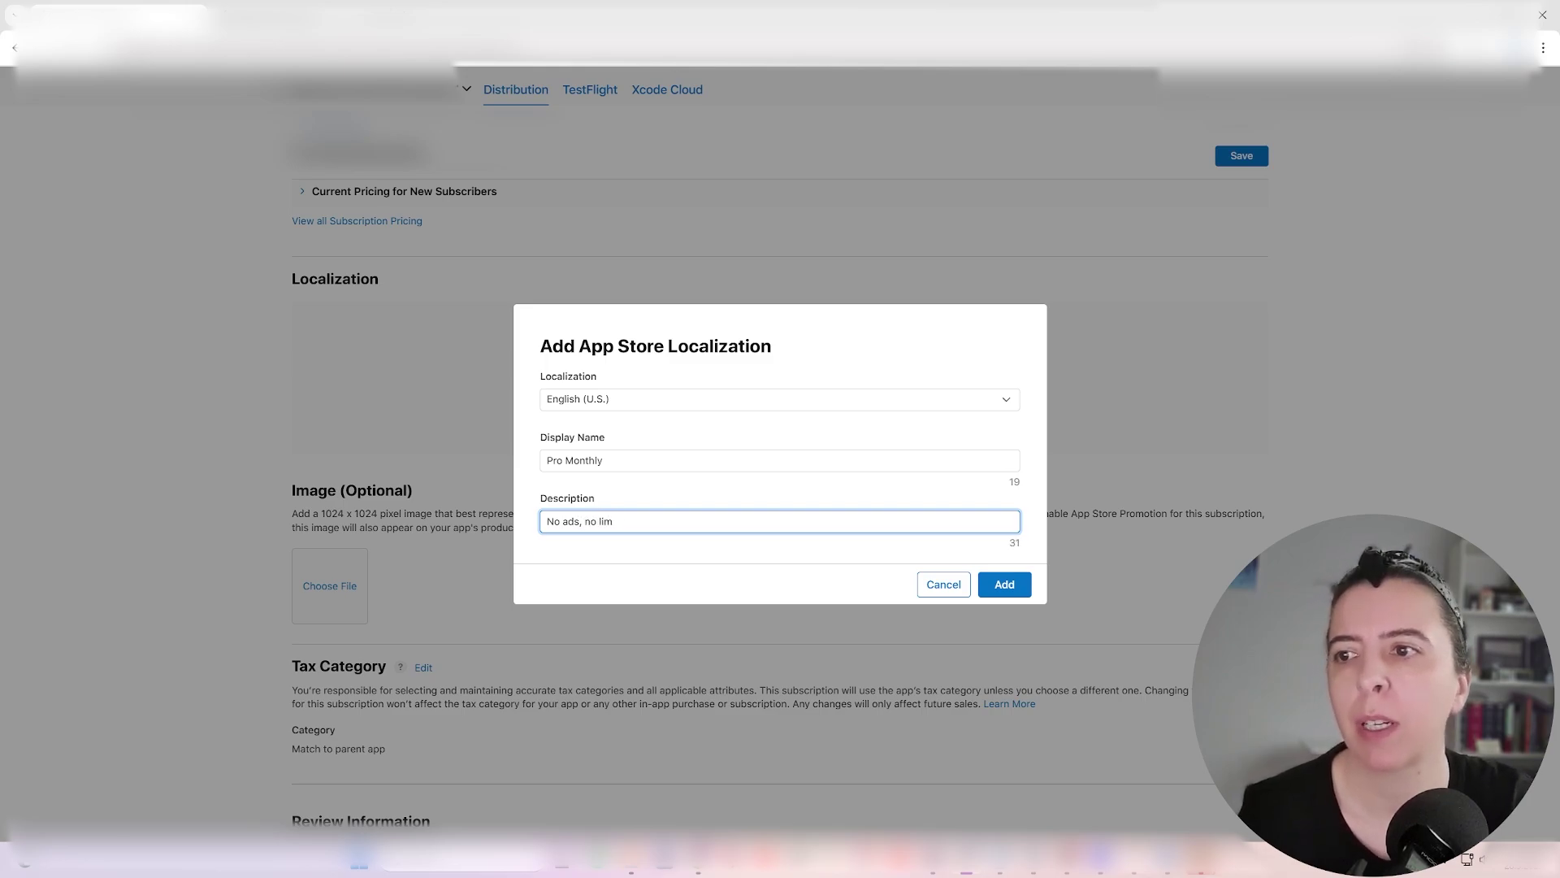
pyautogui.write('its')
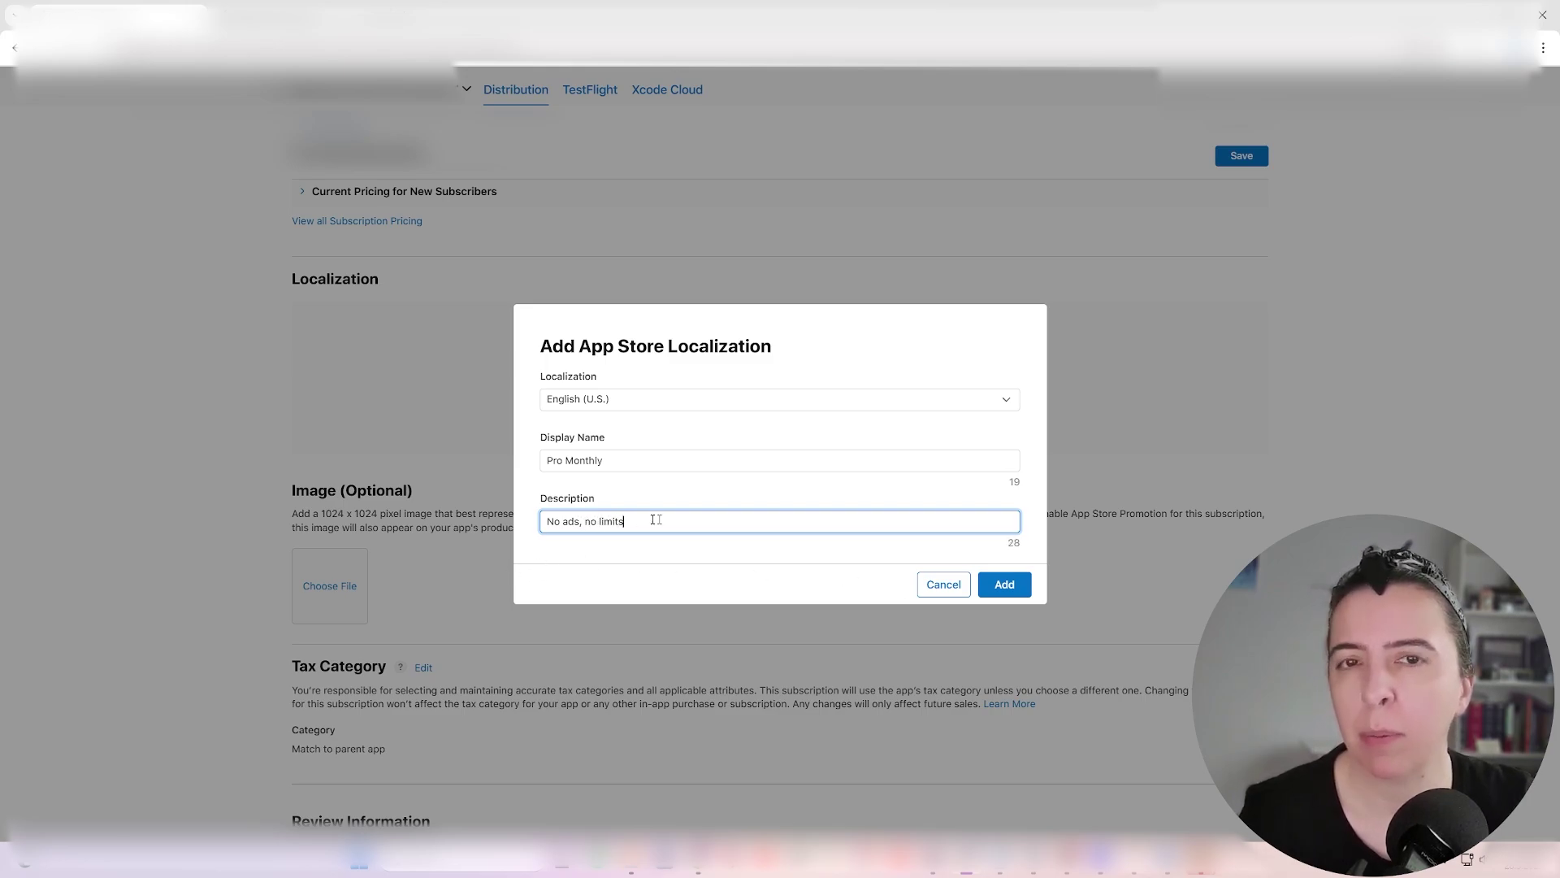
pyautogui.click(1006, 585)
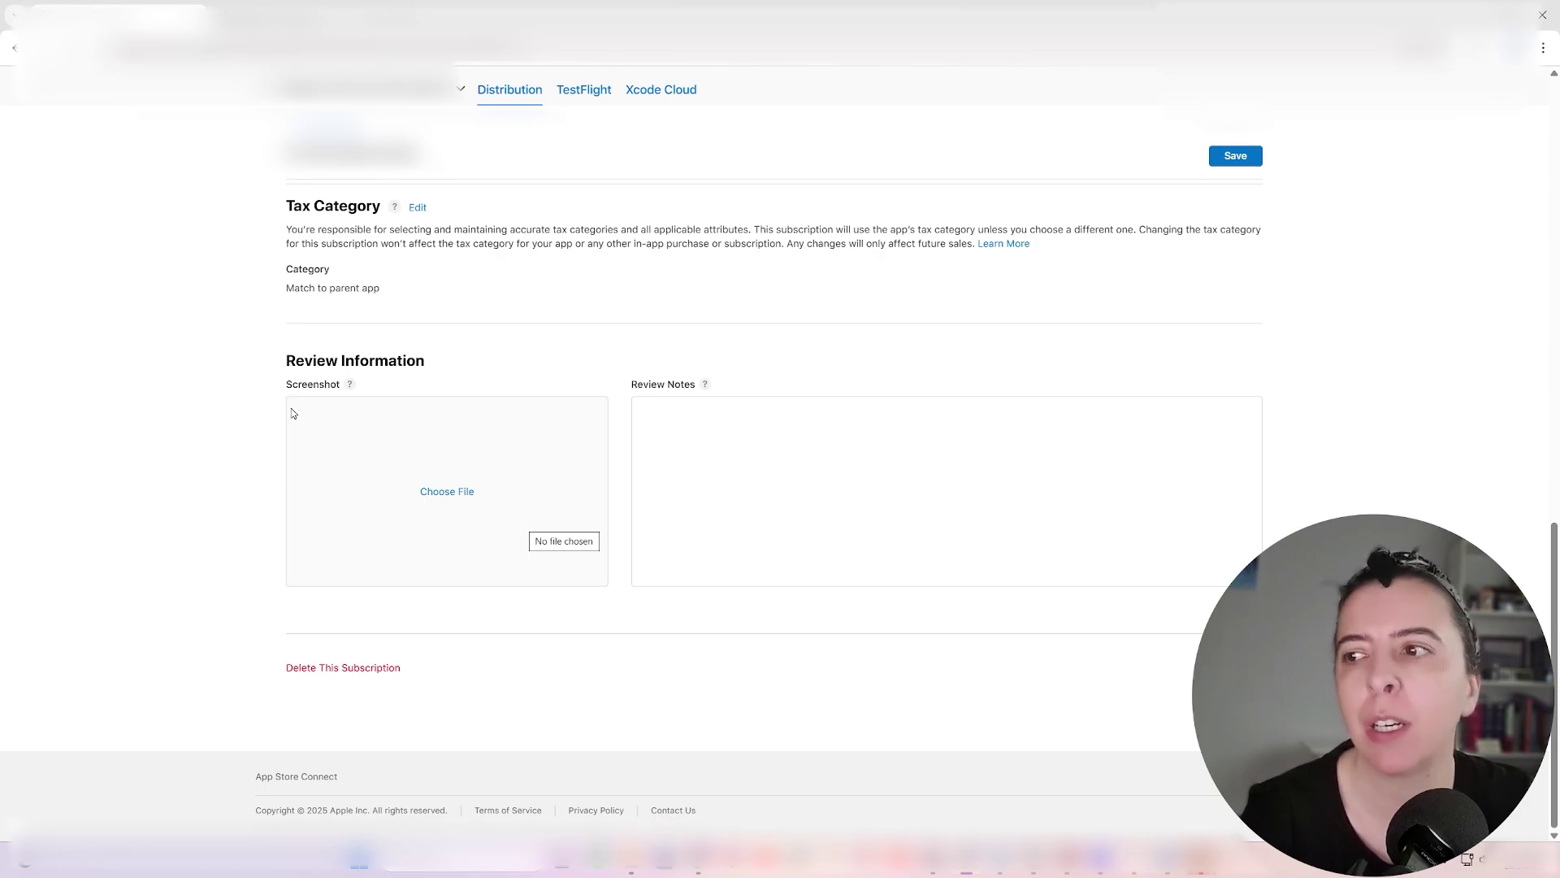
# Read the help for the review screenshot and check the subscription's status
pyautogui.moveTo(350, 386)
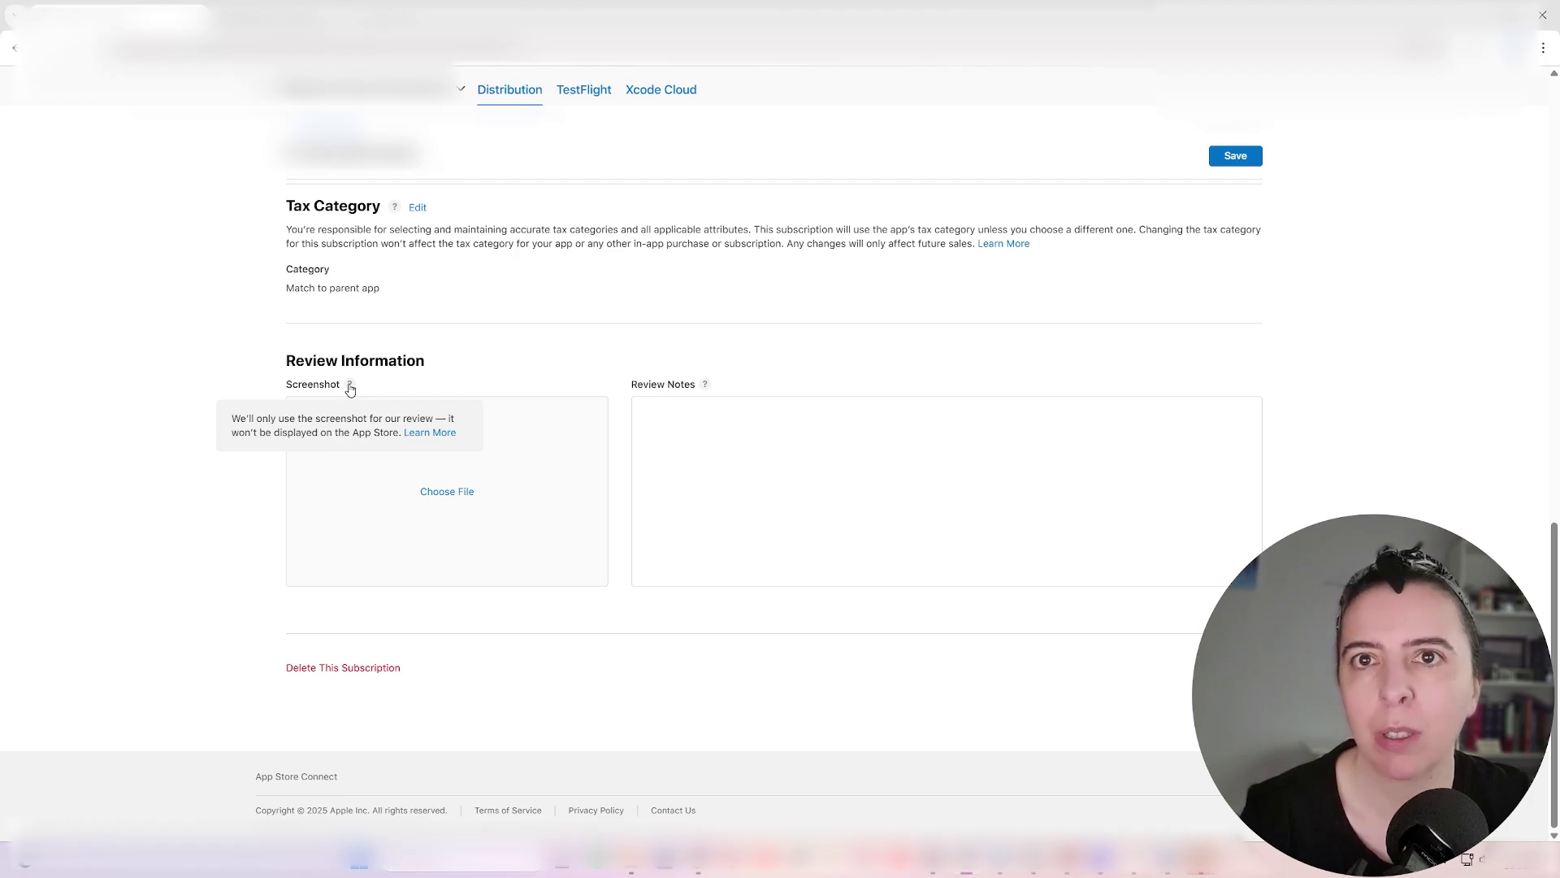
pyautogui.scroll(15, 291, 496)
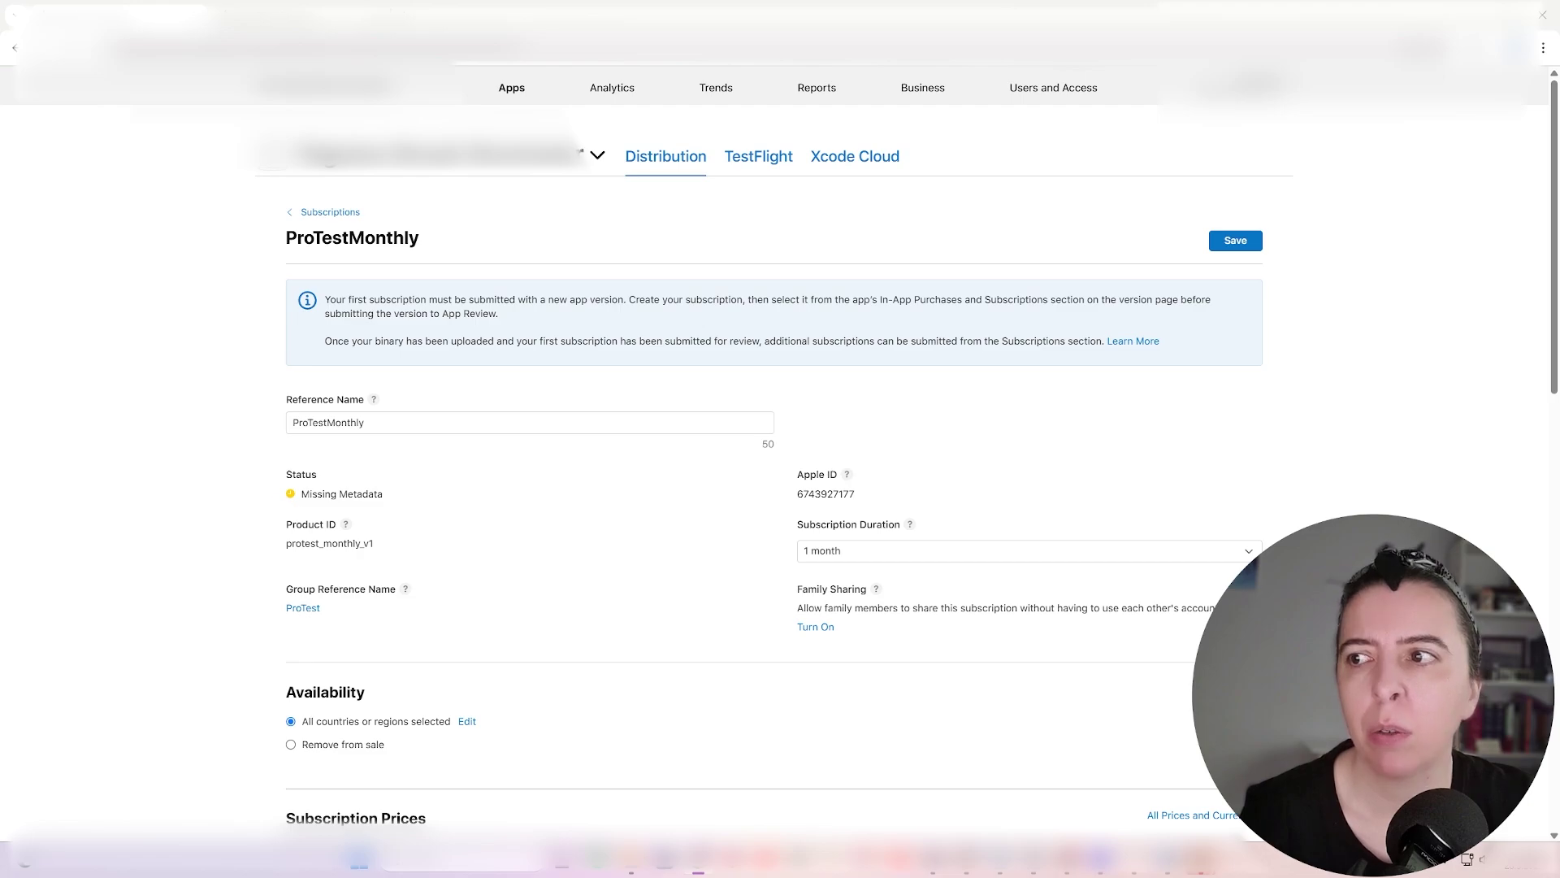
pyautogui.moveTo(301, 494); pyautogui.dragTo(389, 497)
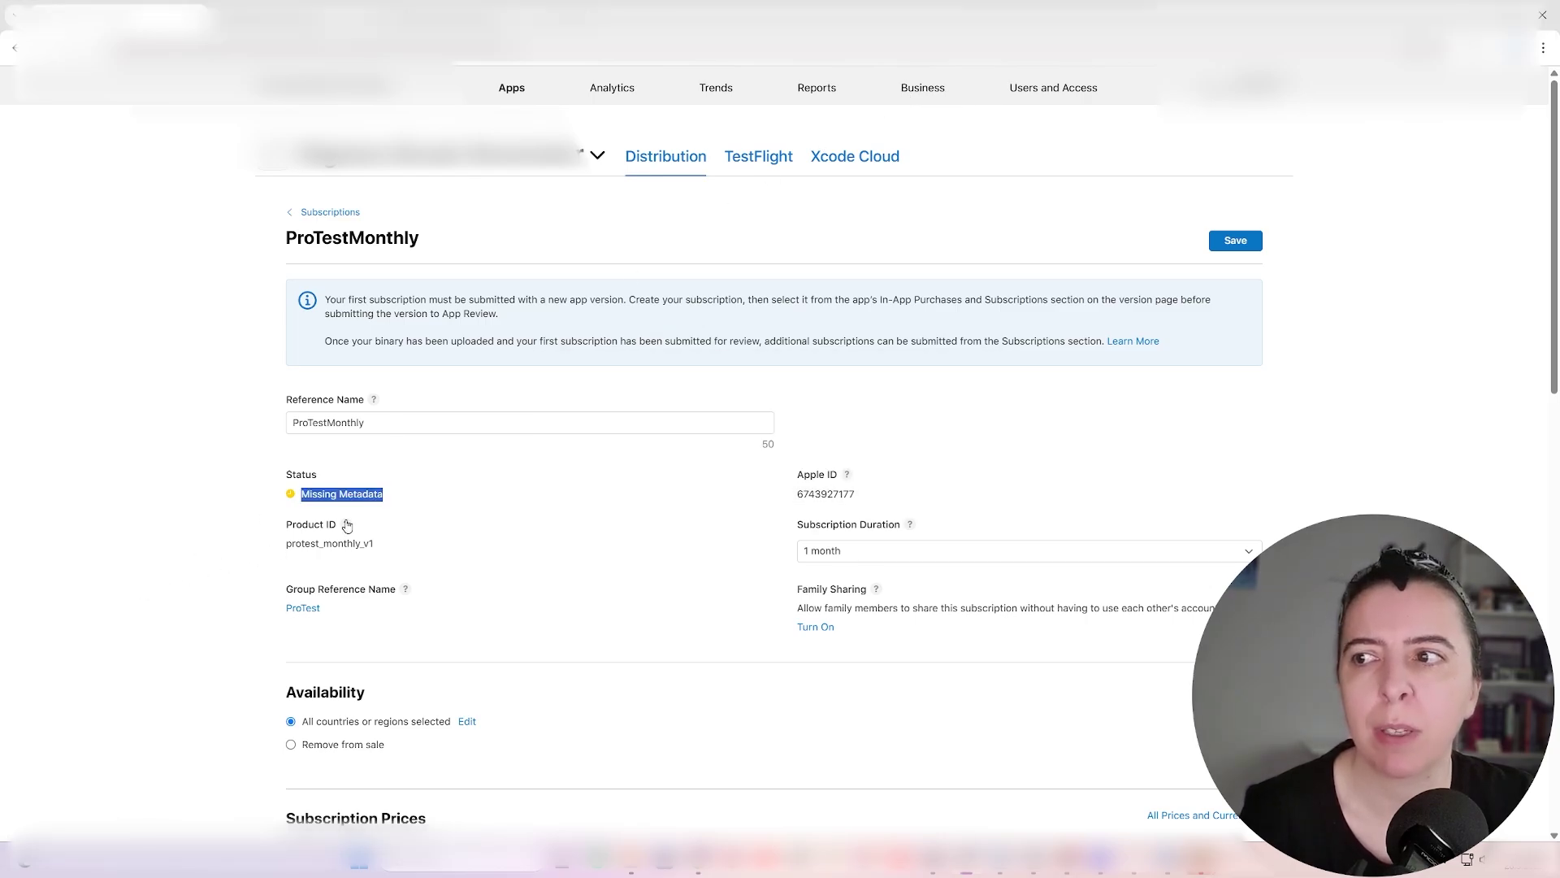
# Examine the subscription's starting prices by country or region in the full subscription pricing
pyautogui.scroll(-3, 577, 503)
pyautogui.scroll(-3, 577, 503)
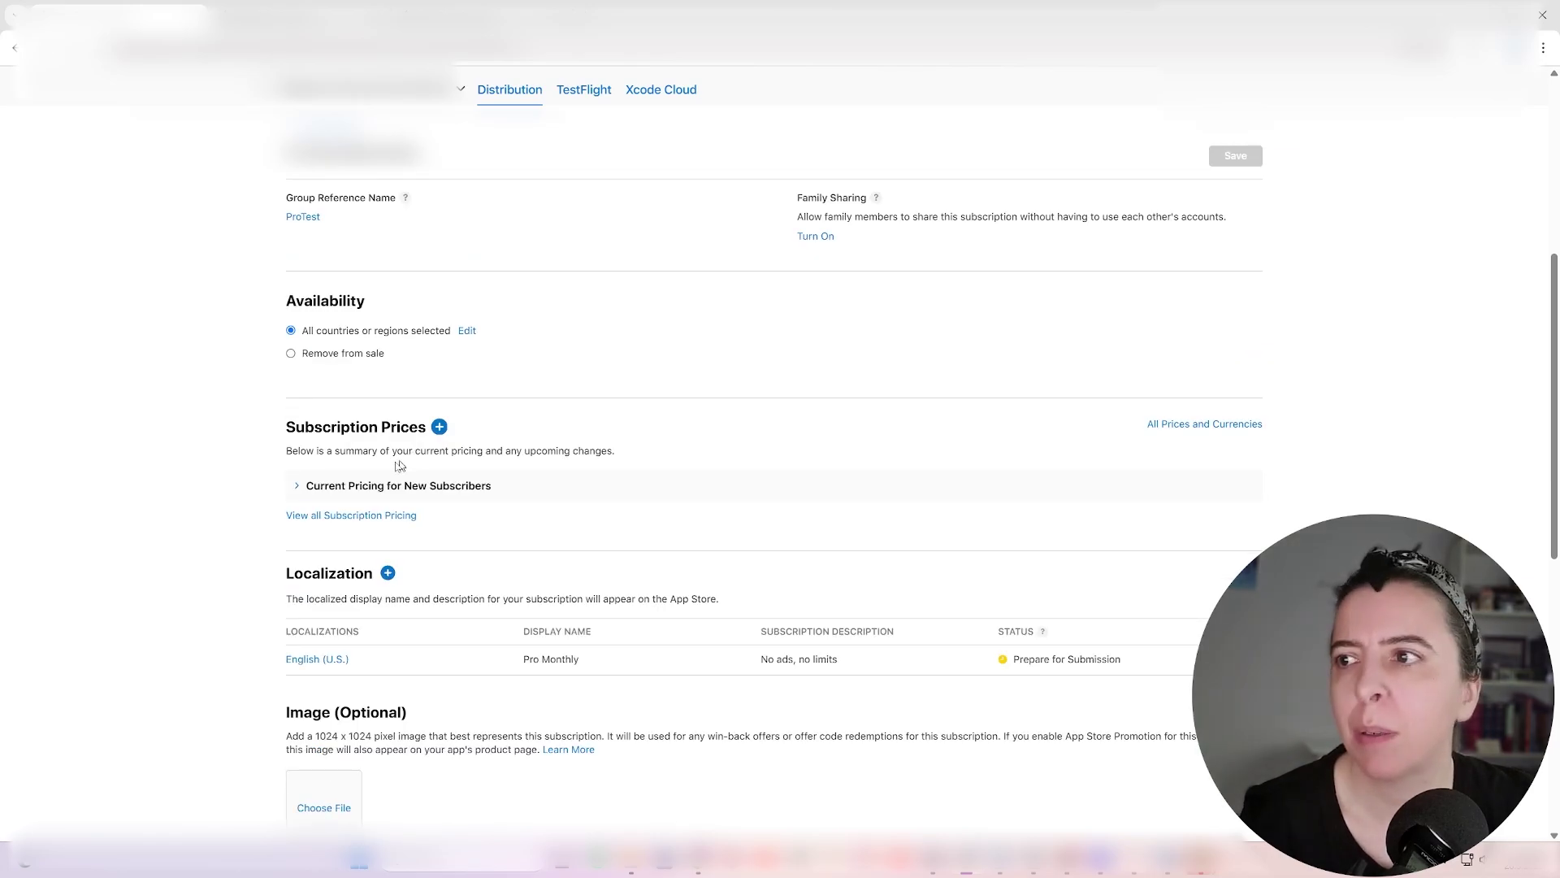
pyautogui.click(371, 517)
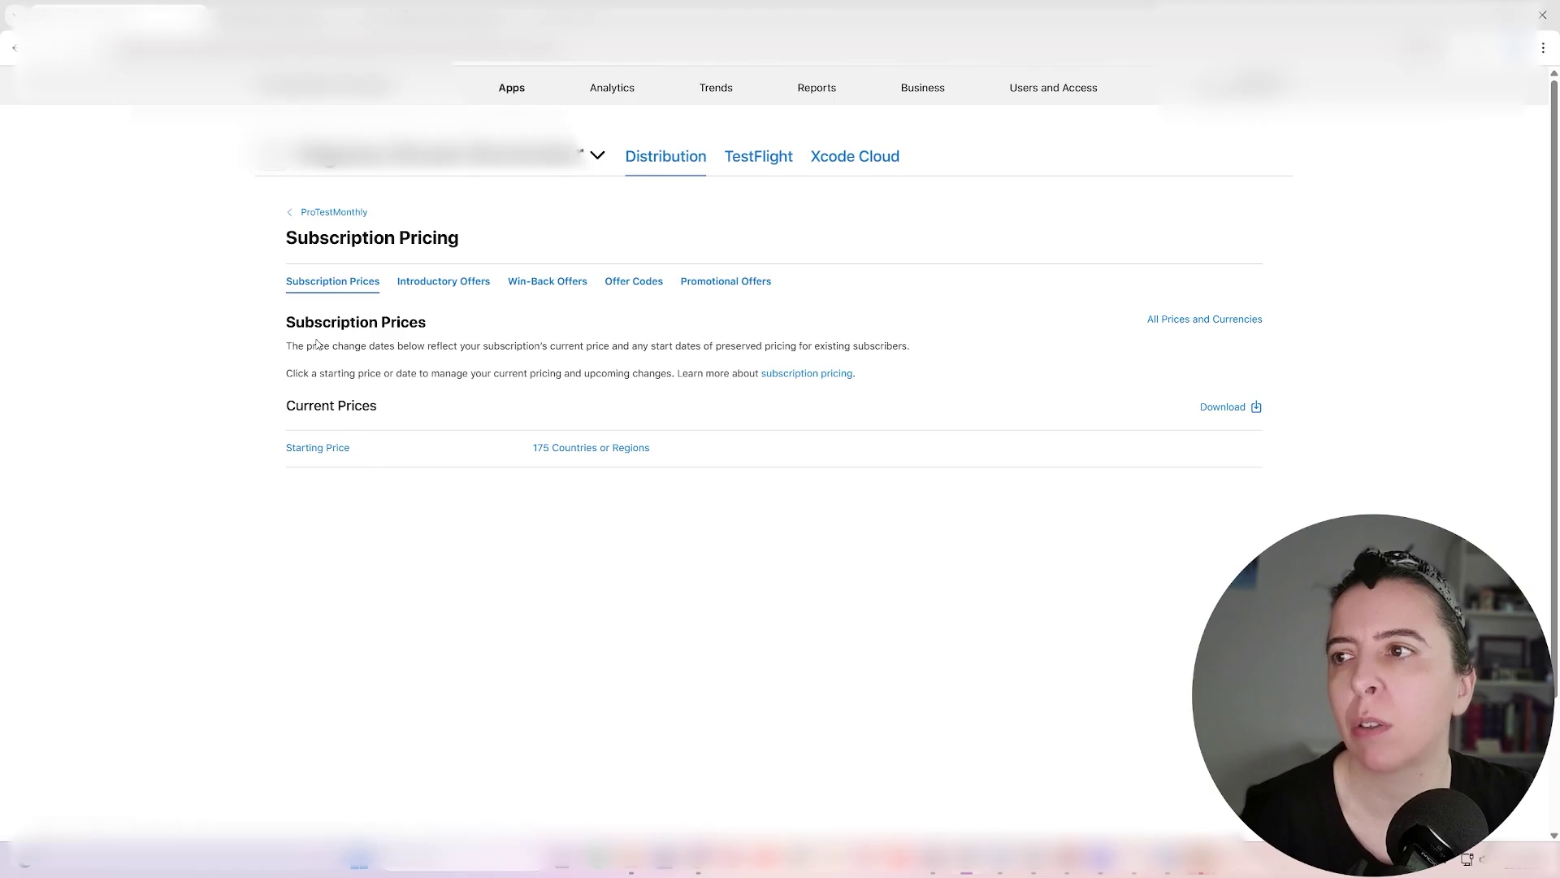
pyautogui.click(334, 450)
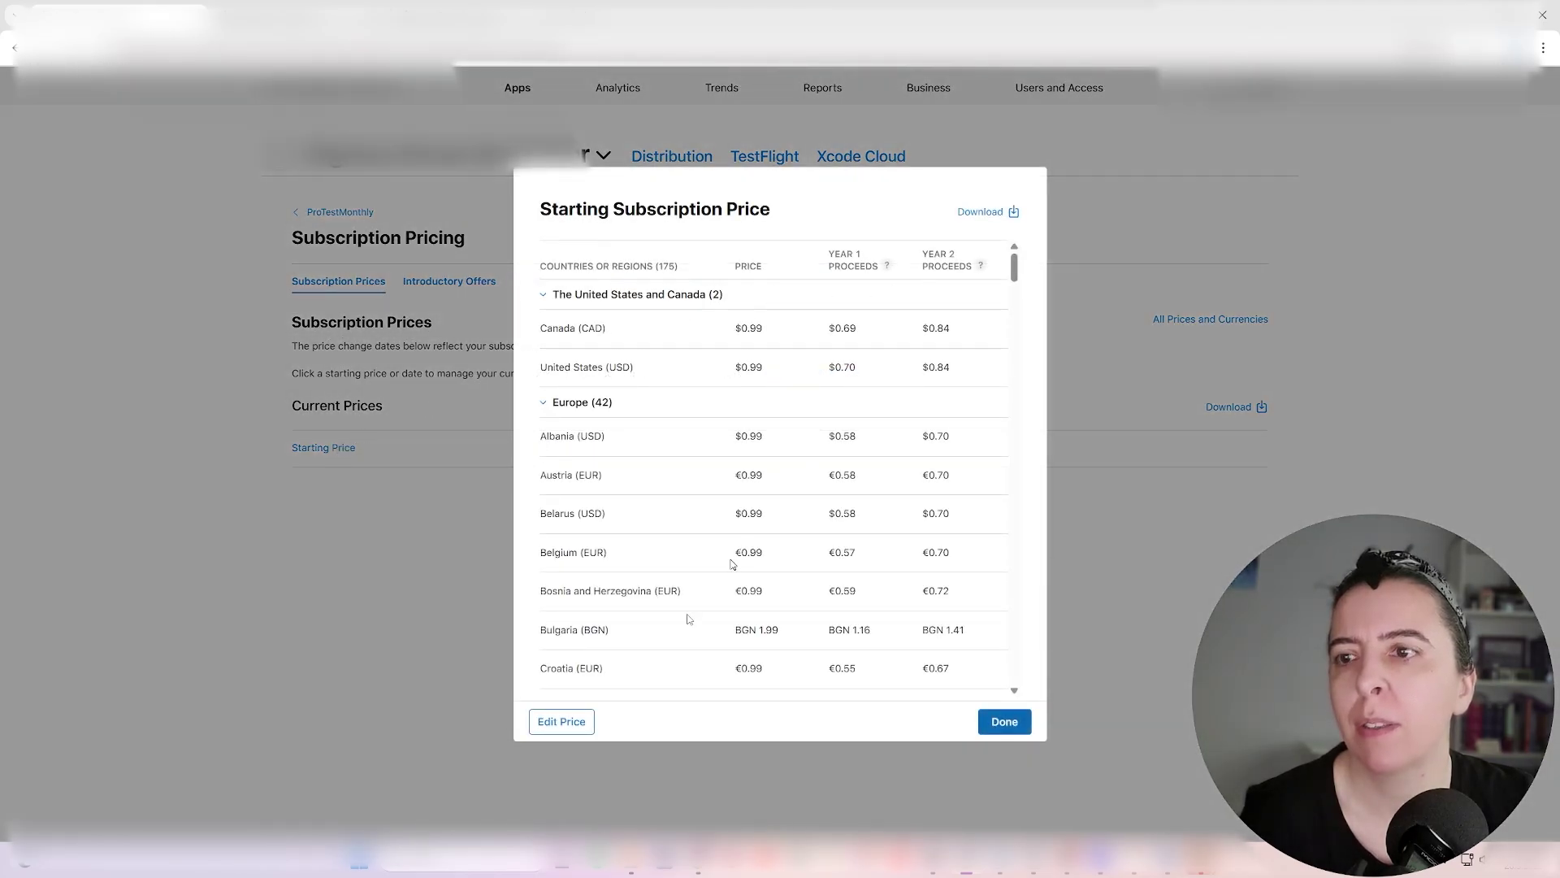
pyautogui.click(546, 721)
pyautogui.click(544, 437)
pyautogui.click(836, 486)
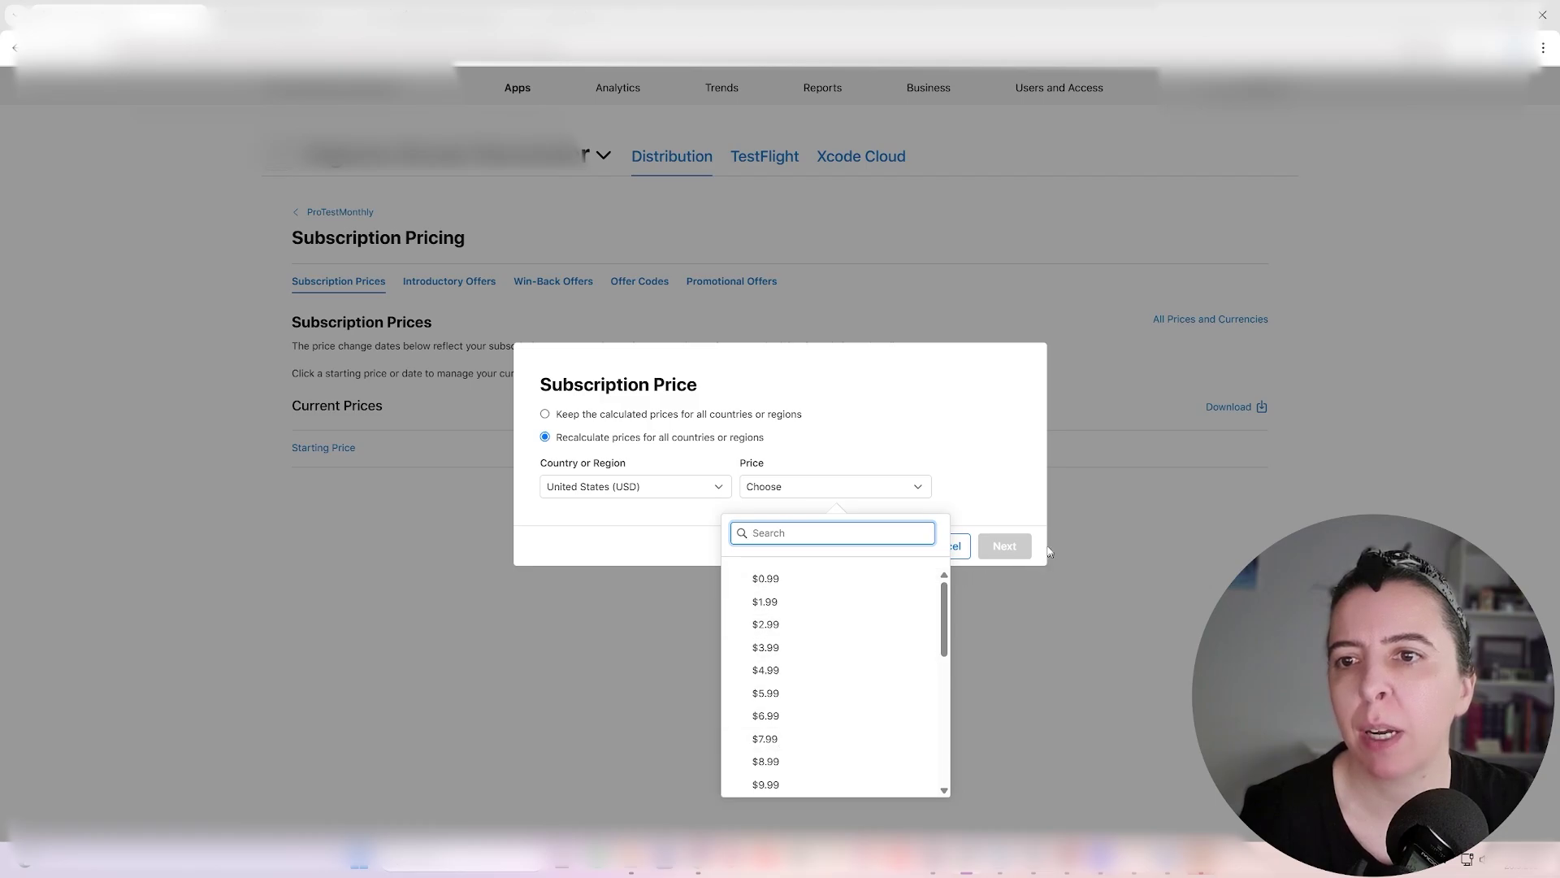
pyautogui.click(957, 549)
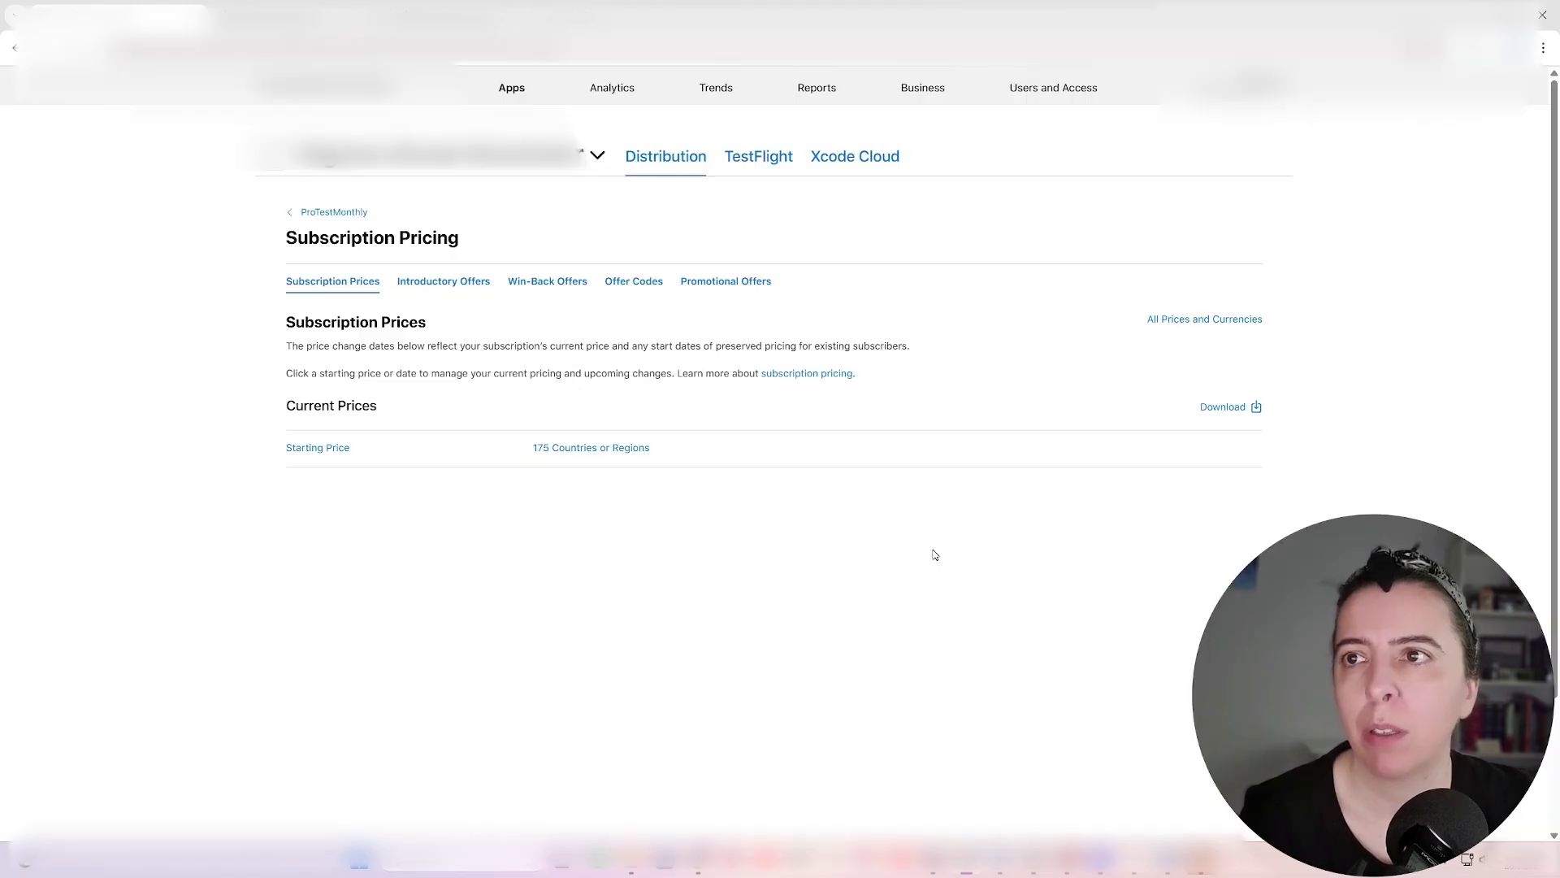
# Return from the subscription pricing to the ProTestMonthly subscription's details
pyautogui.click(333, 212)
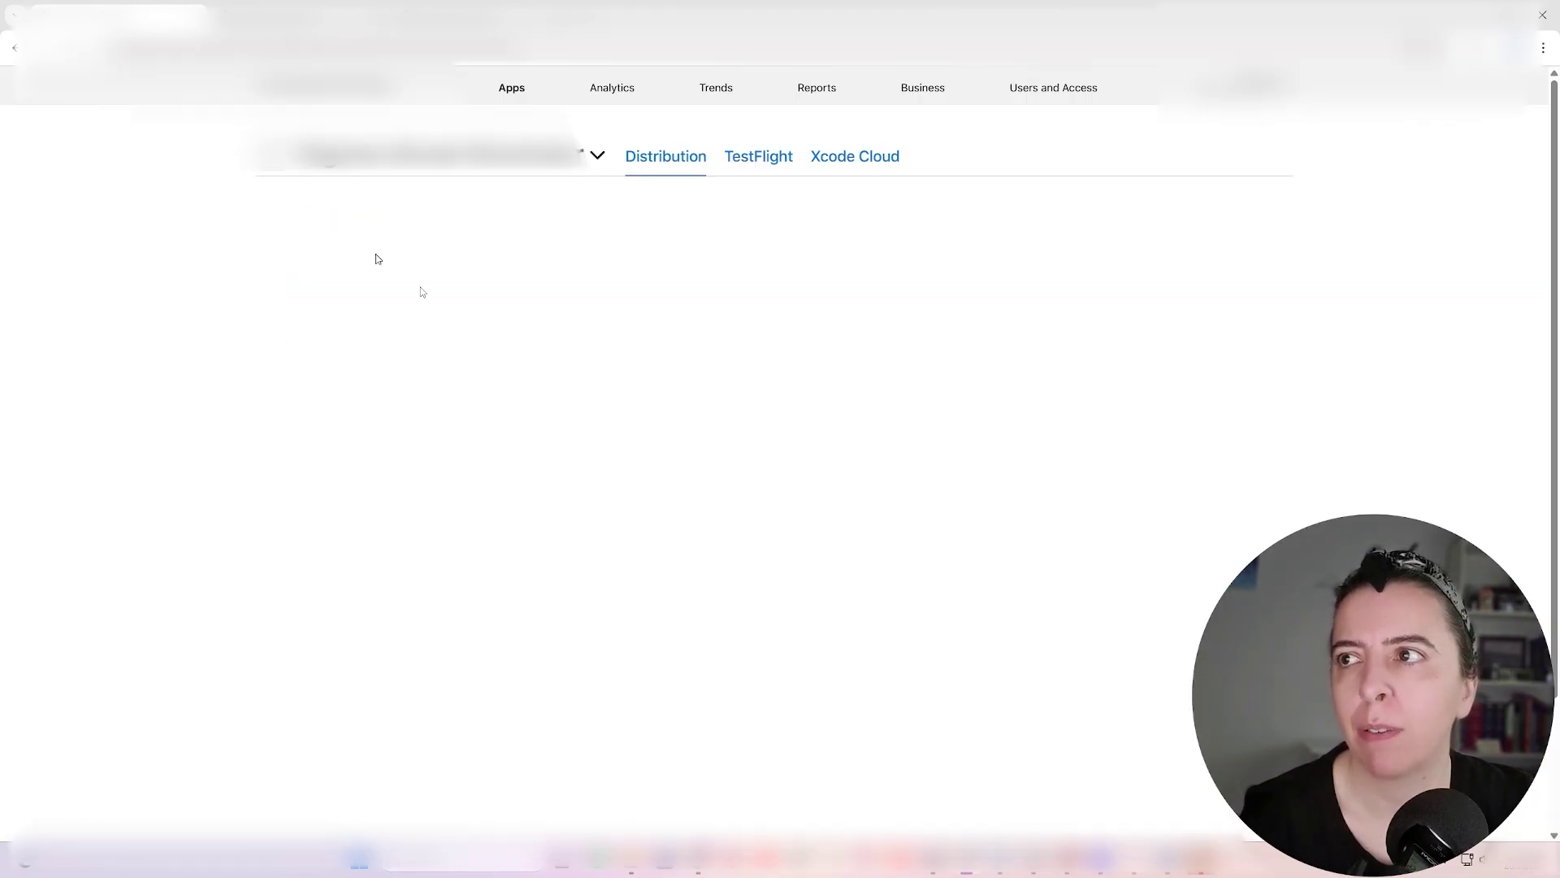